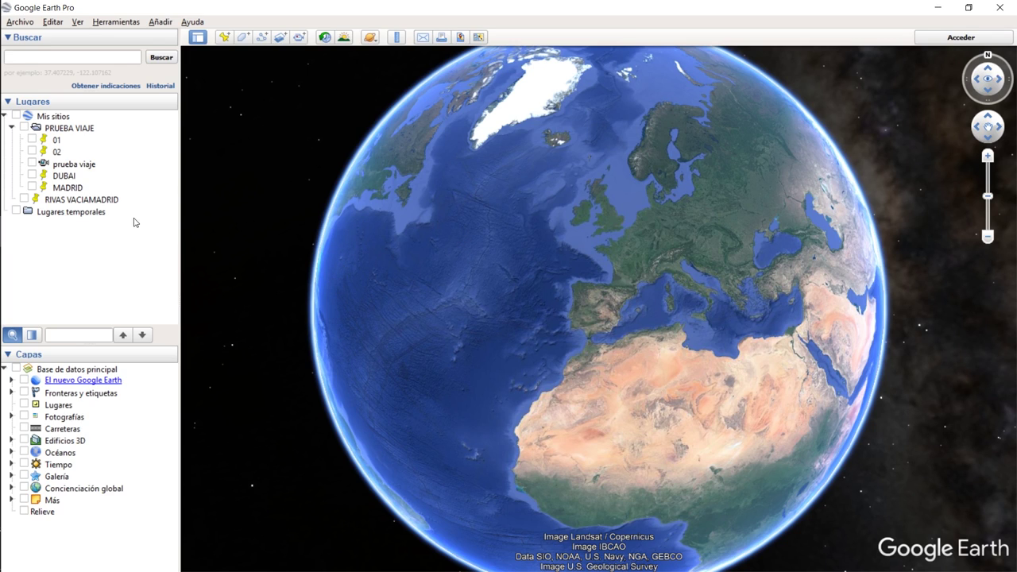
Fly to the saved RIVAS VACIAMADRID place, enable Historical Imagery and step back through recent dates.
{"action": "left_click", "coordinate": [66, 203]}
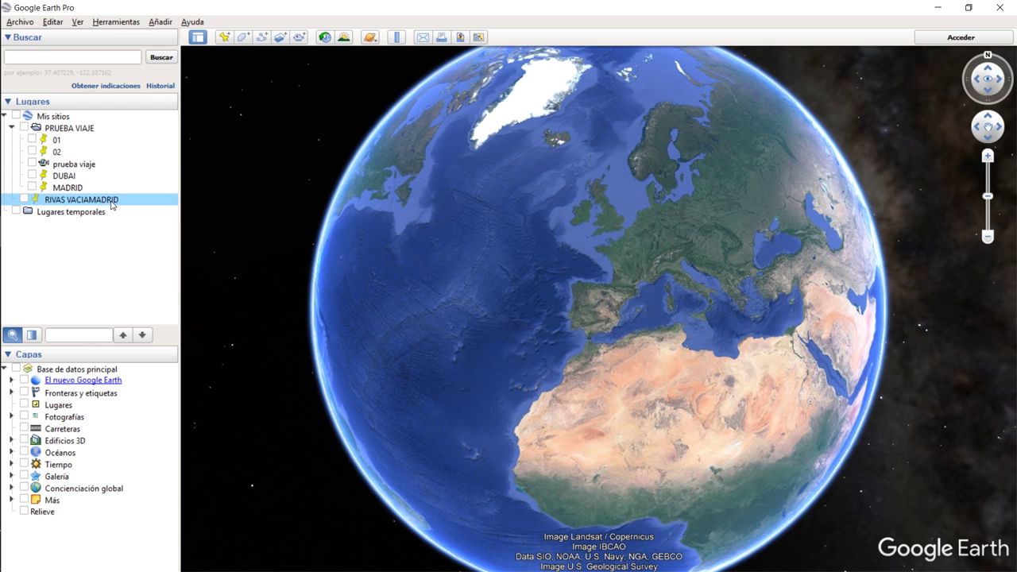
{"action": "double_click", "coordinate": [66, 202]}
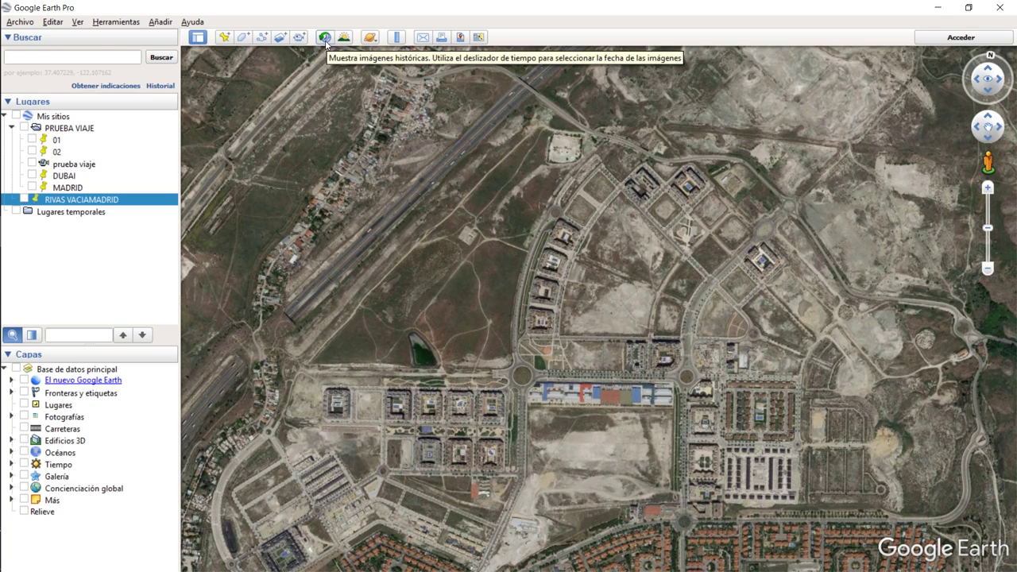
{"action": "left_click", "coordinate": [325, 40]}
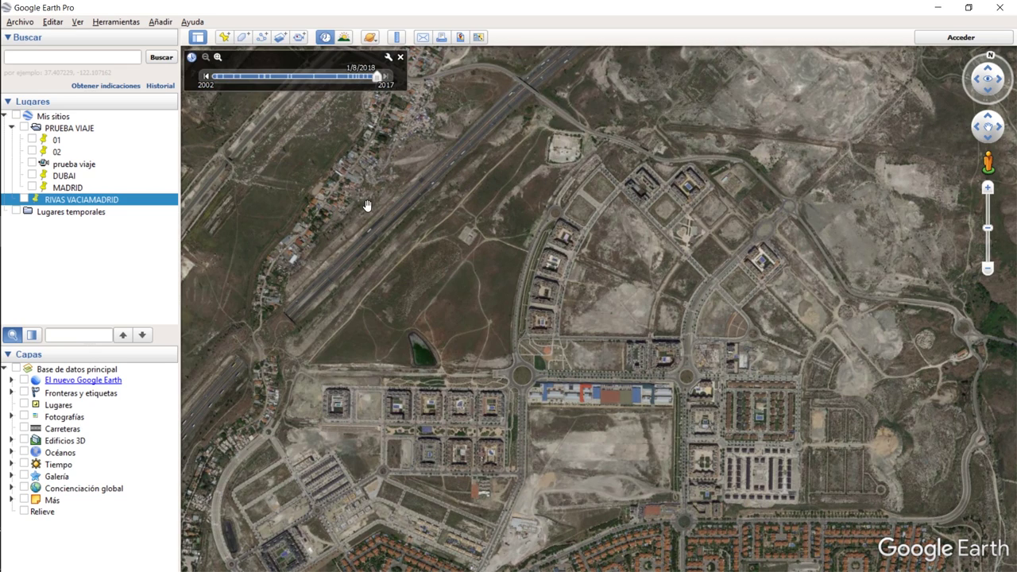
{"action": "left_click", "coordinate": [367, 76]}
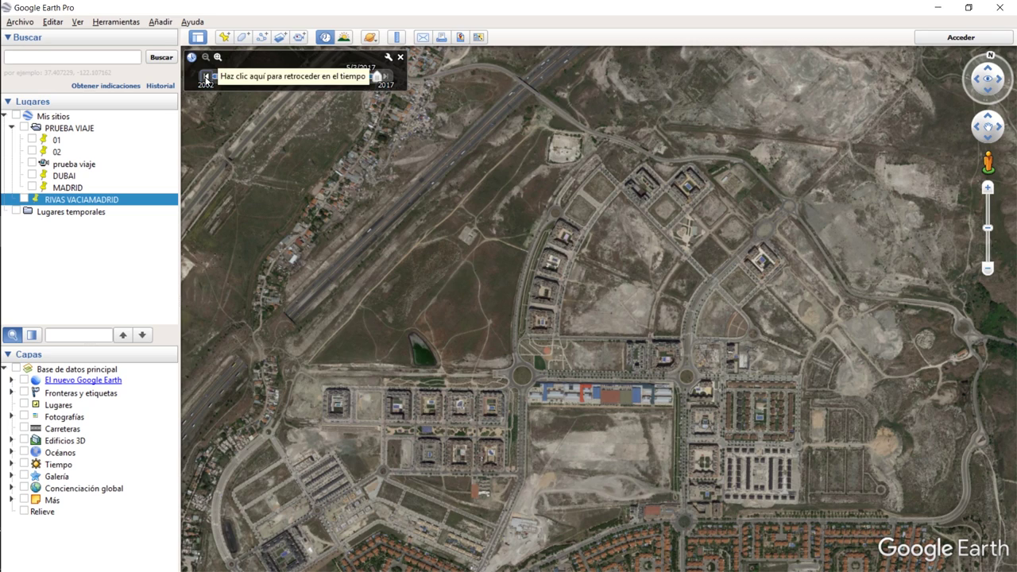
{"action": "left_click", "coordinate": [205, 76]}
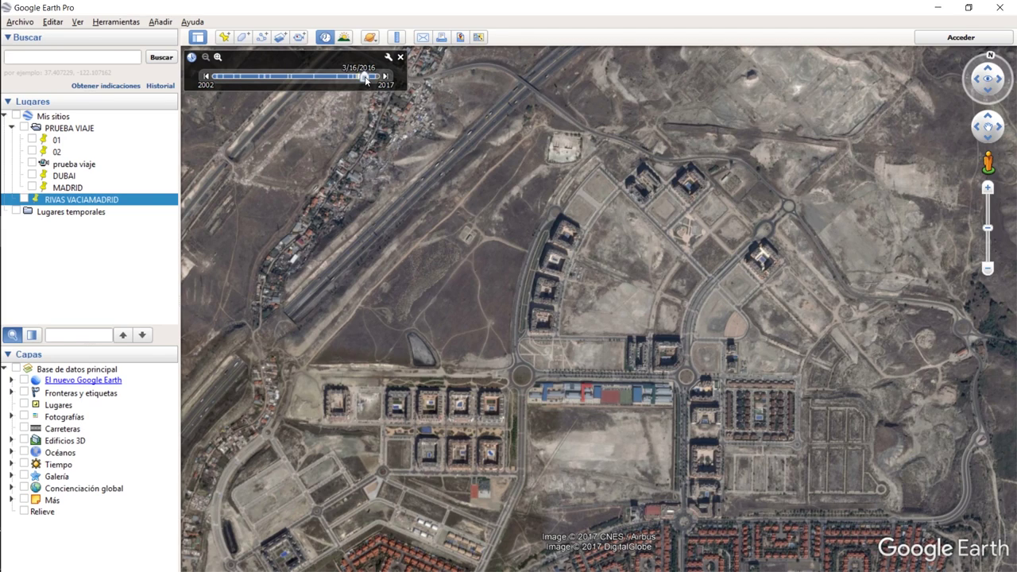
Browse the imagery from 2002 forward toward 2009, then return to the 8/28/2002 date.
{"action": "left_click_drag", "start_coordinate": [351, 77], "coordinate": [216, 78]}
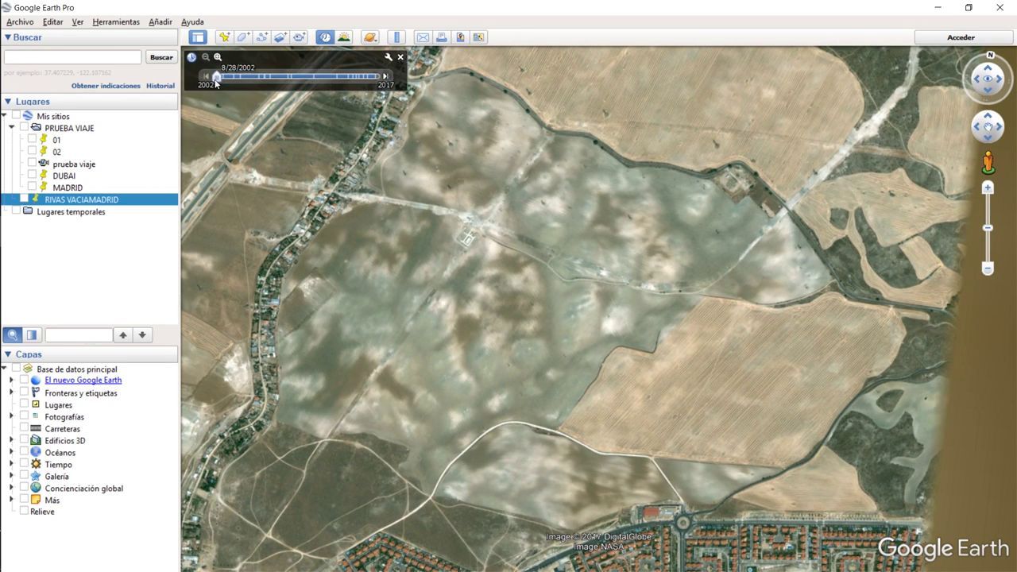
{"action": "left_click", "coordinate": [386, 77]}
{"action": "left_click", "coordinate": [386, 77]}
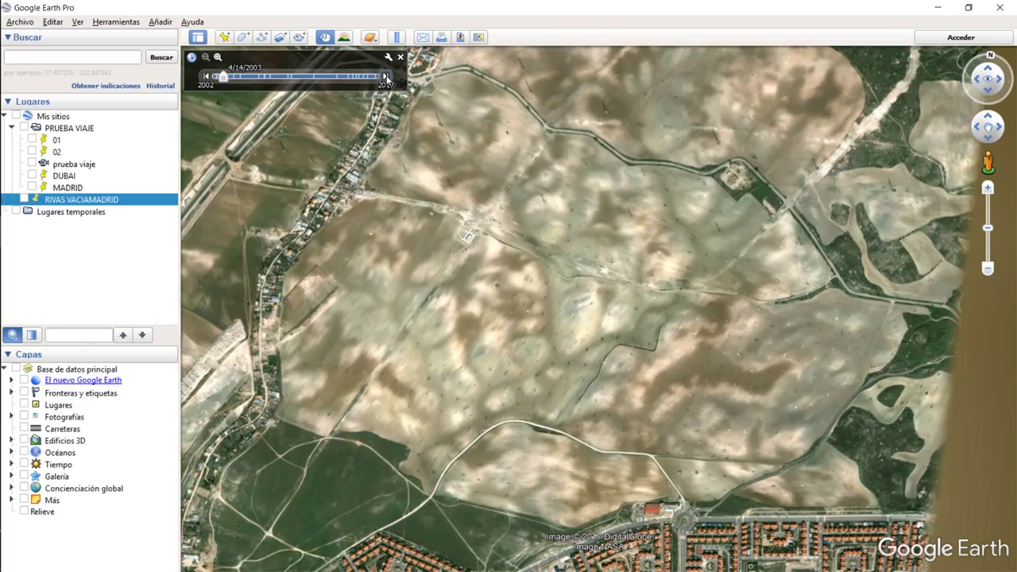
{"action": "left_click", "coordinate": [387, 77]}
{"action": "left_click", "coordinate": [387, 77]}
{"action": "left_click", "coordinate": [386, 77]}
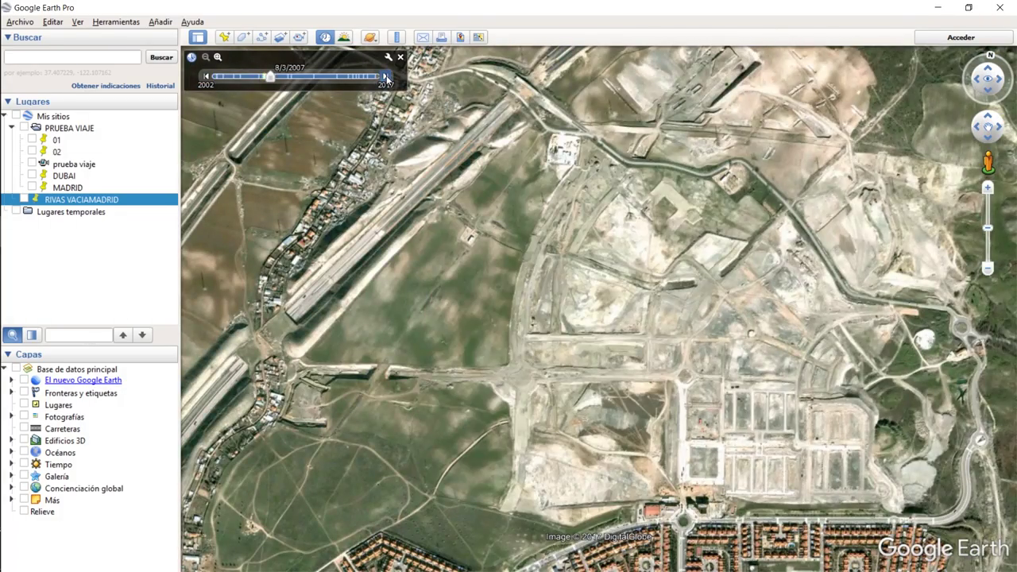
{"action": "left_click", "coordinate": [386, 77]}
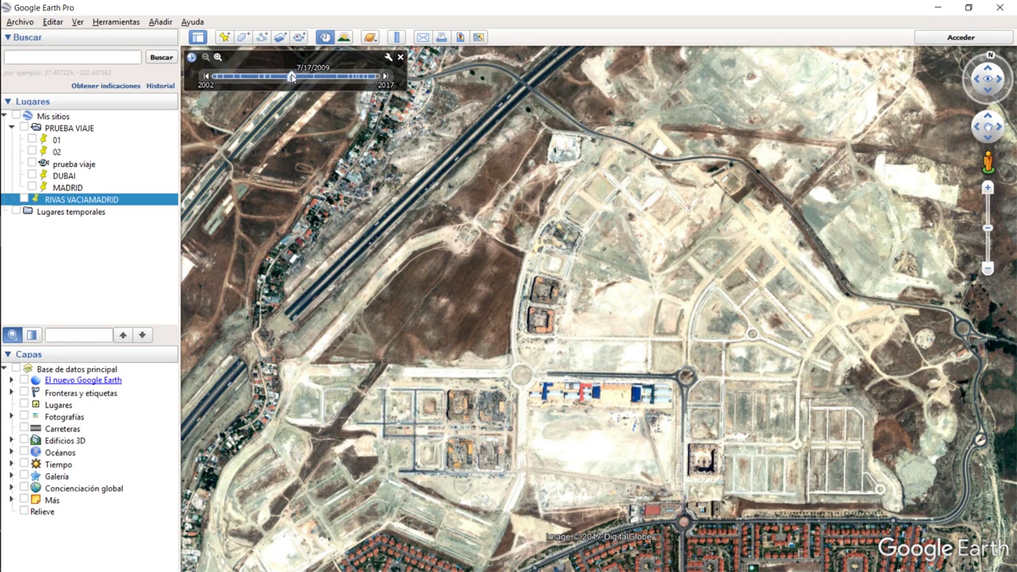
{"action": "left_click_drag", "start_coordinate": [292, 76], "coordinate": [216, 76]}
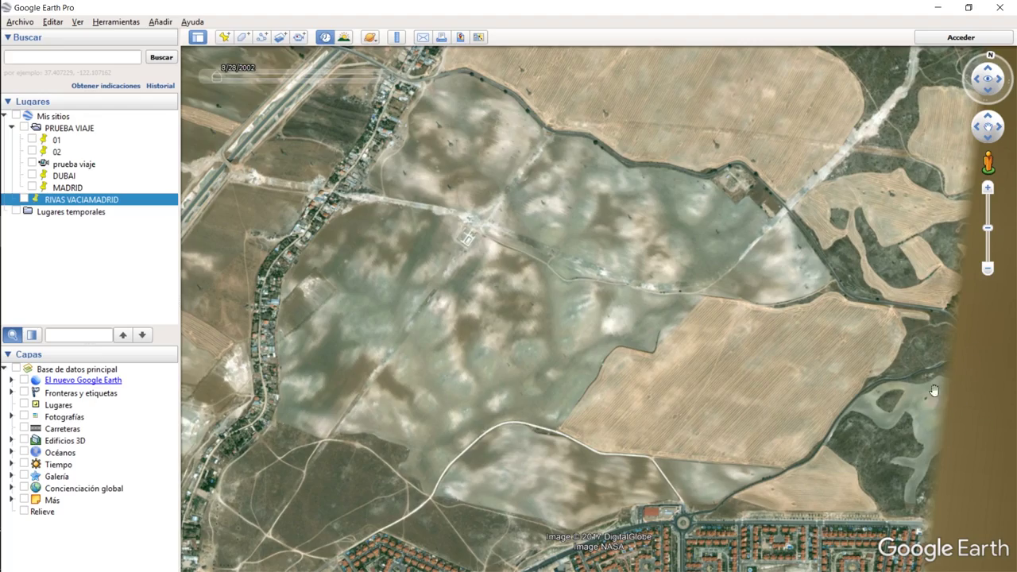
{"action": "left_click_drag", "start_coordinate": [531, 279], "coordinate": [542, 294]}
{"action": "scroll", "coordinate": [542, 296], "scroll_direction": "down", "scroll_amount": 5}
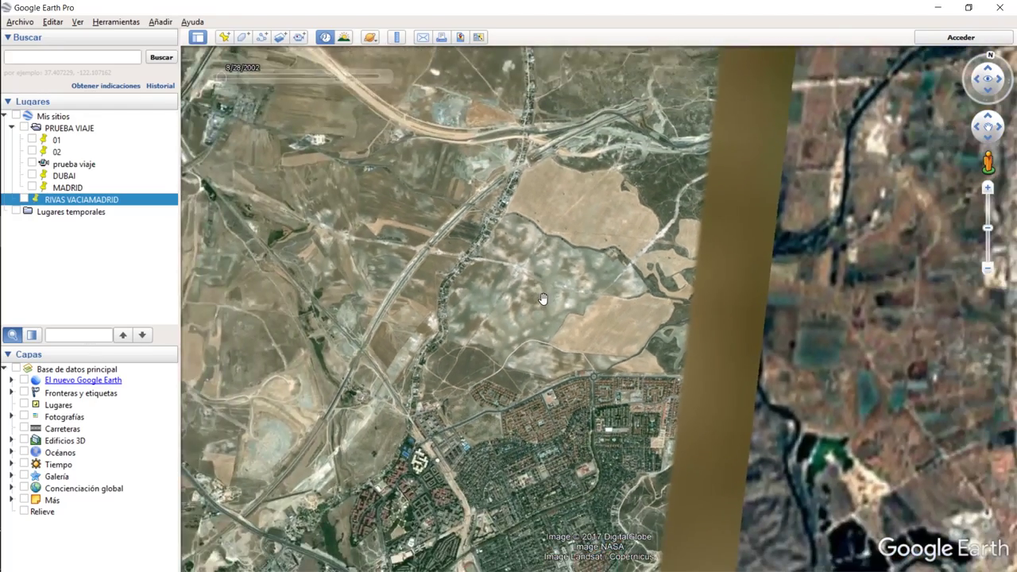
{"action": "scroll", "coordinate": [543, 299], "scroll_direction": "down", "scroll_amount": 2}
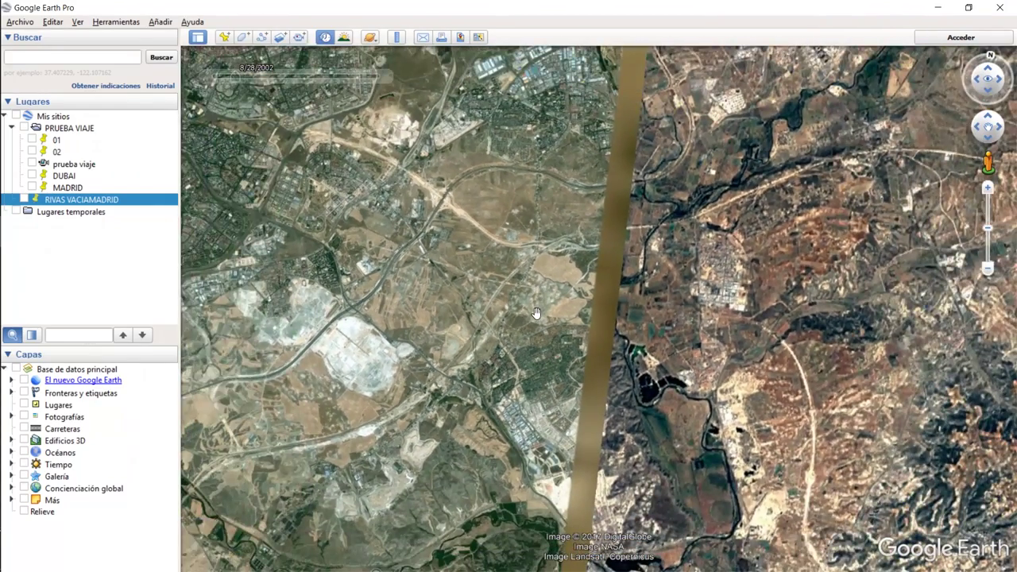
{"action": "scroll", "coordinate": [535, 293], "scroll_direction": "down", "scroll_amount": 2}
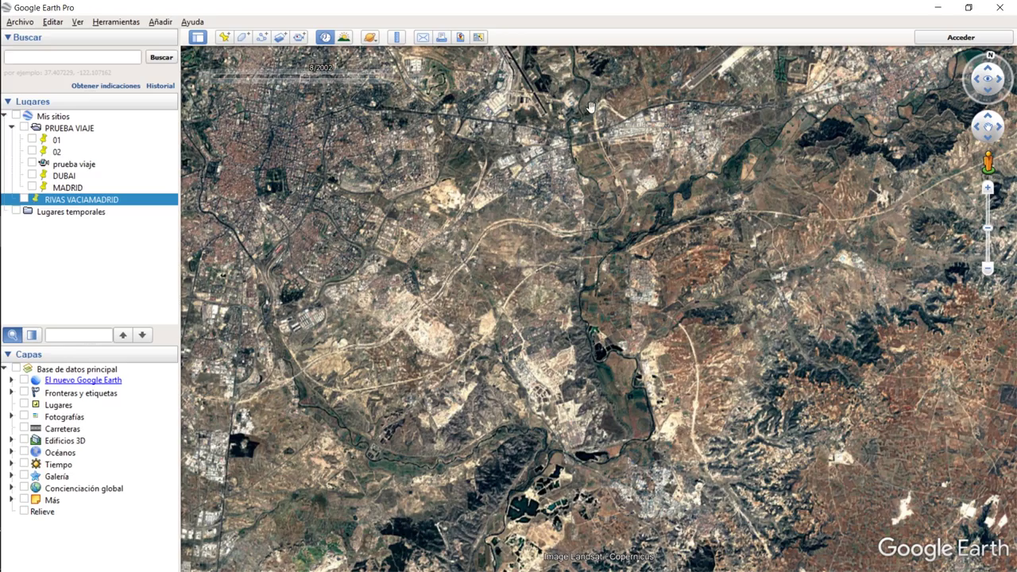
{"action": "scroll", "coordinate": [460, 295], "scroll_direction": "up", "scroll_amount": 3}
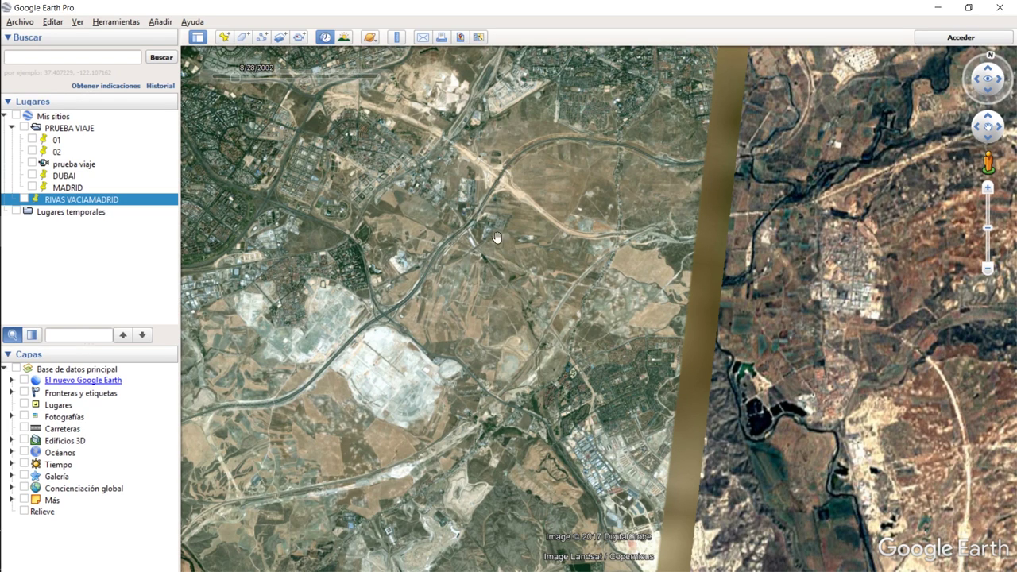
{"action": "scroll", "coordinate": [416, 235], "scroll_direction": "up", "scroll_amount": 3}
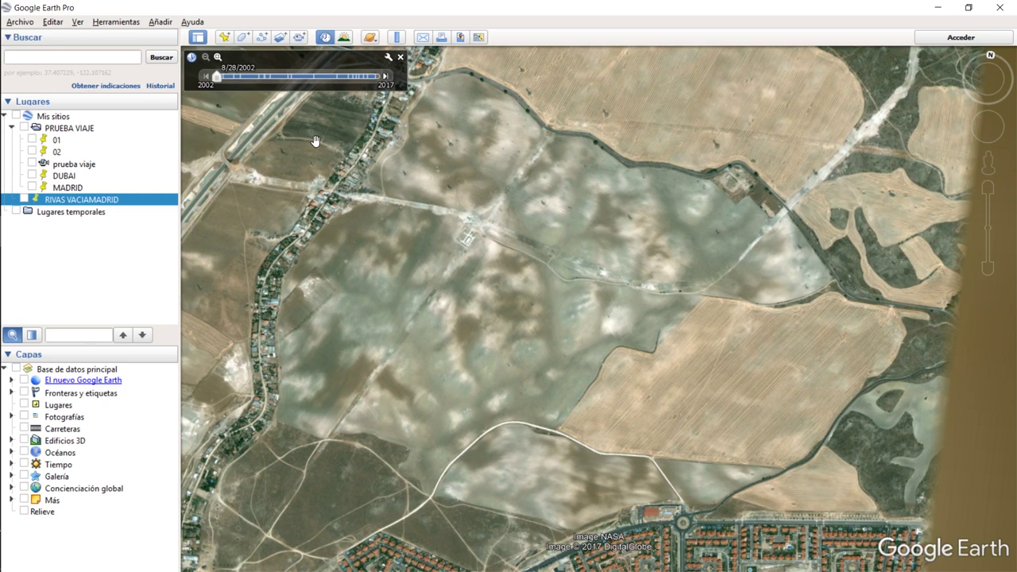
Reset the compass so north points up, then return the imagery to 8/28/2002.
{"action": "left_click", "coordinate": [384, 77]}
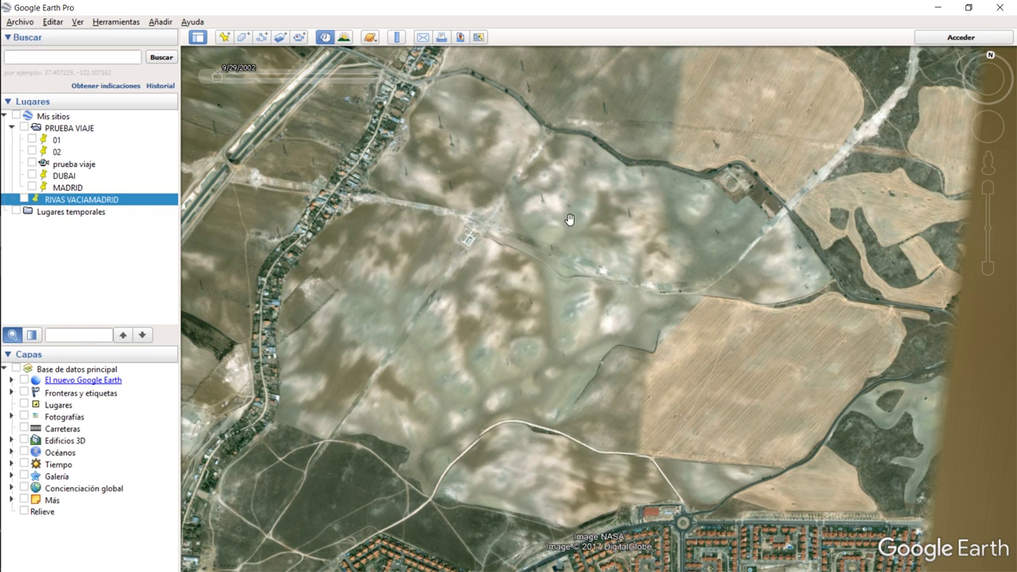
{"action": "left_click", "coordinate": [990, 54]}
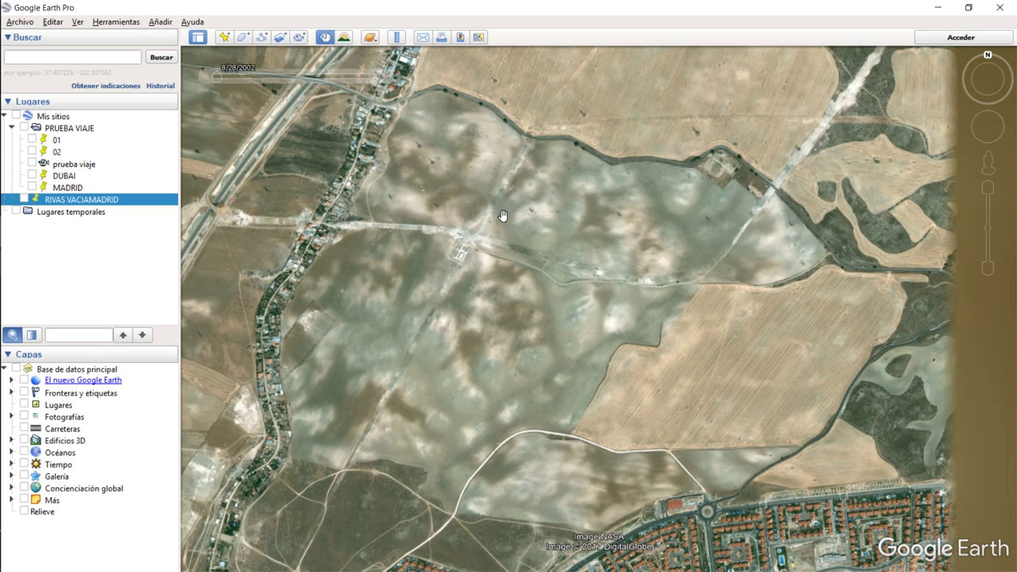
{"action": "mouse_move", "coordinate": [390, 83]}
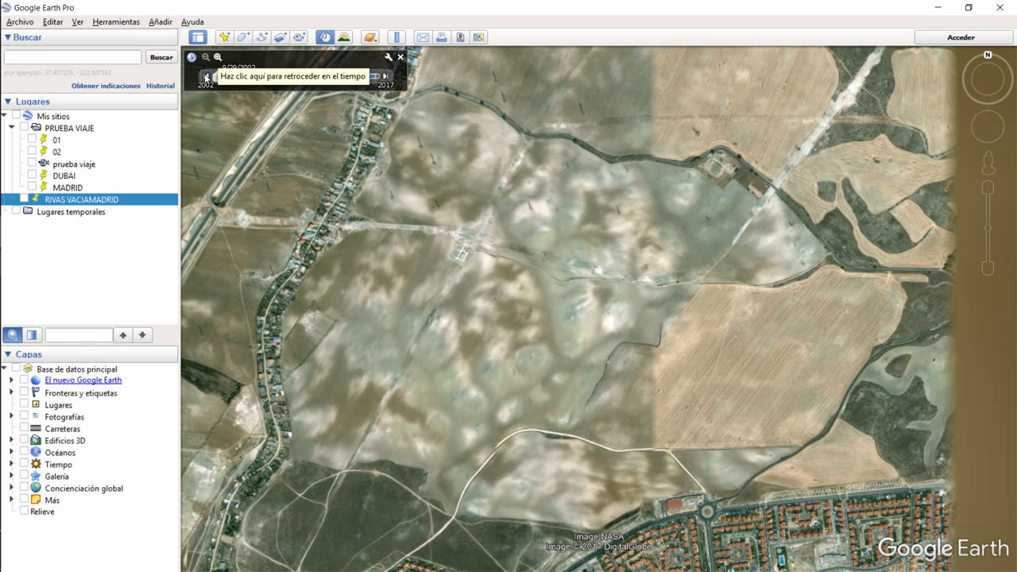
{"action": "left_click", "coordinate": [206, 77]}
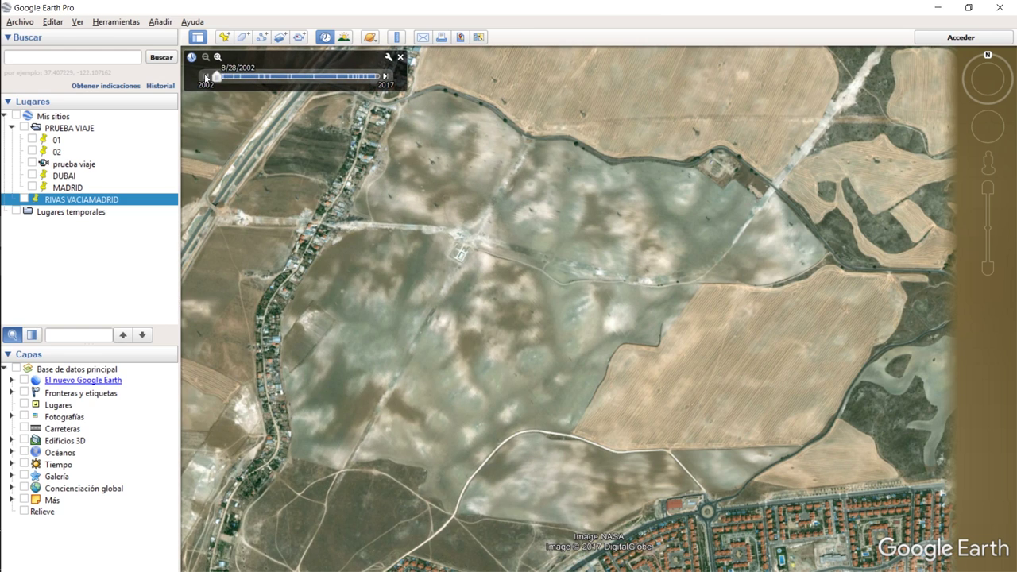
Turn off the legend, scale and compass, and set the image resolution to Máxima (4800x2918).
{"action": "left_click", "coordinate": [460, 39]}
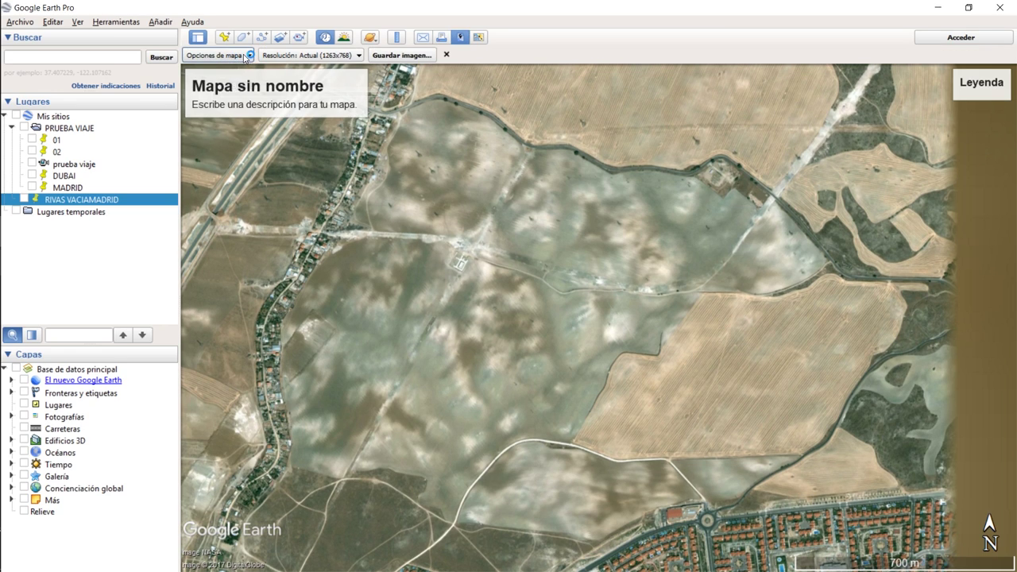
{"action": "left_click", "coordinate": [246, 55]}
{"action": "left_click", "coordinate": [197, 108]}
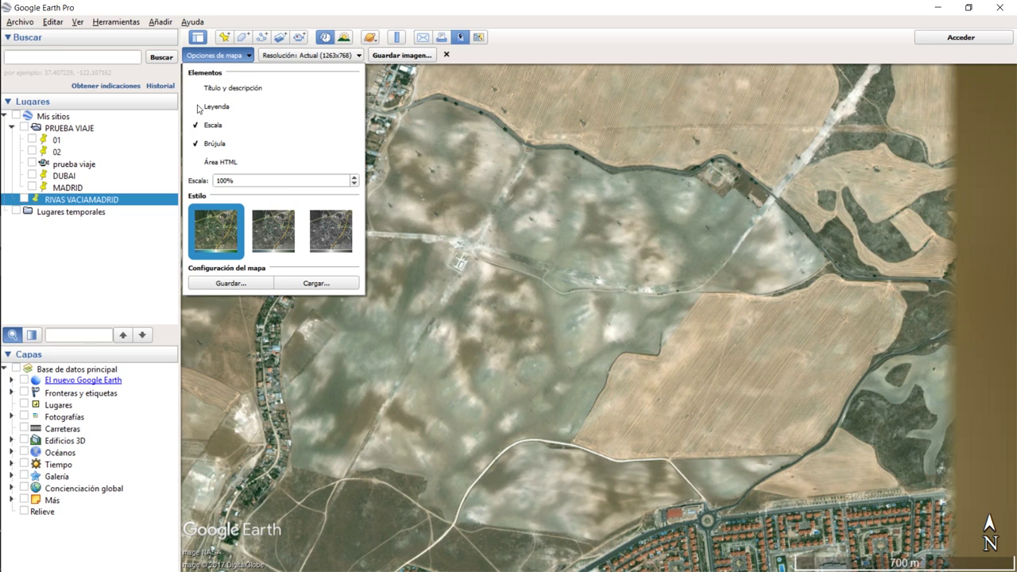
{"action": "left_click", "coordinate": [197, 126]}
{"action": "left_click", "coordinate": [198, 144]}
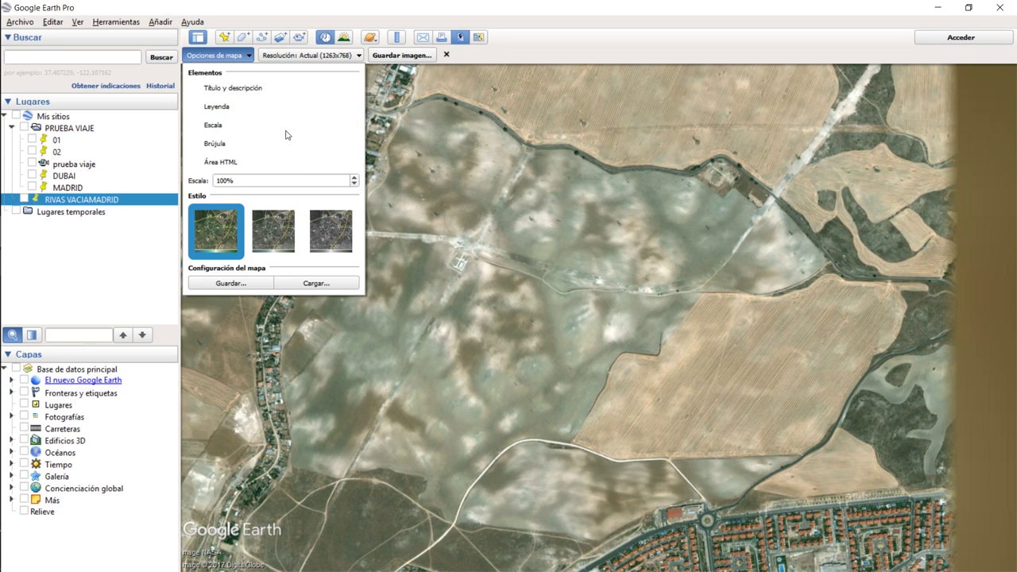
{"action": "left_click", "coordinate": [349, 56]}
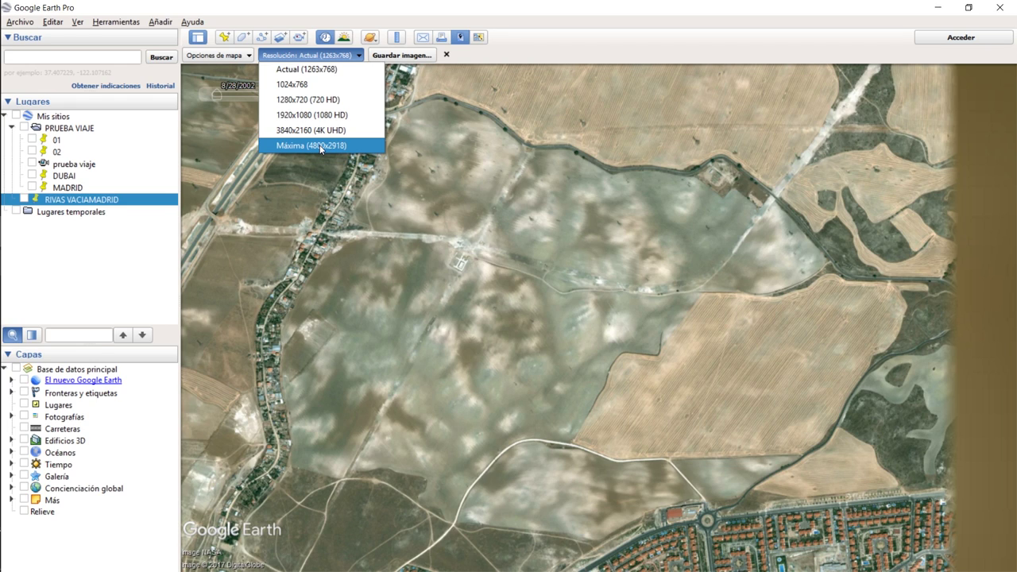
{"action": "left_click", "coordinate": [320, 146]}
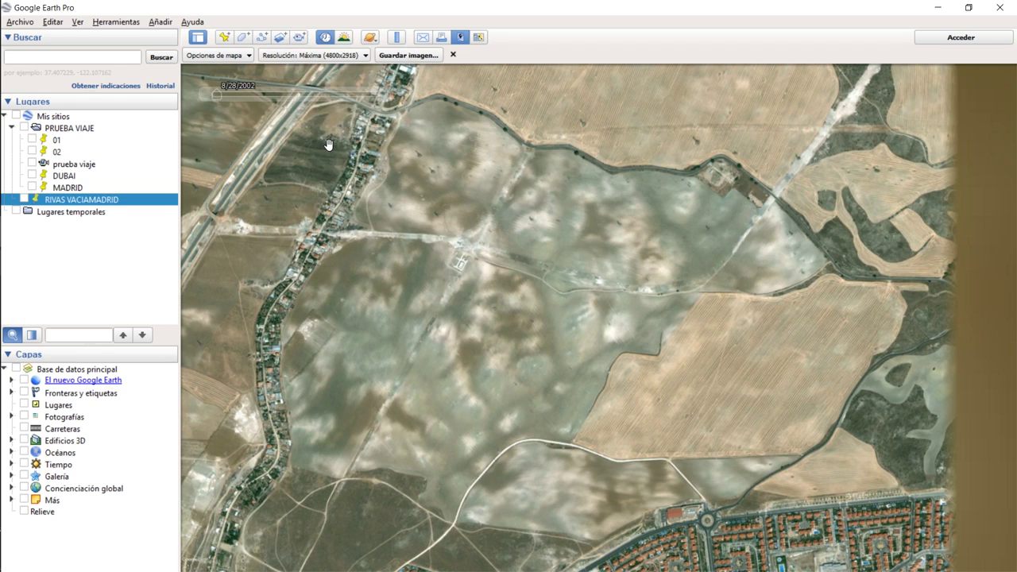
Save the image with the file name 2002.
{"action": "left_click", "coordinate": [400, 55]}
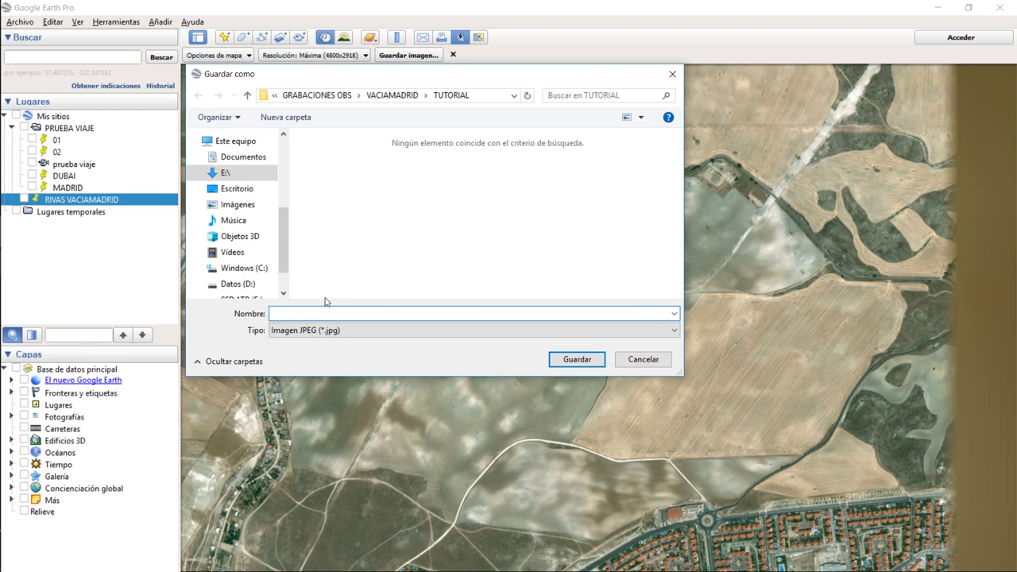
{"action": "type", "text": "2002"}
{"action": "key", "text": "Return"}
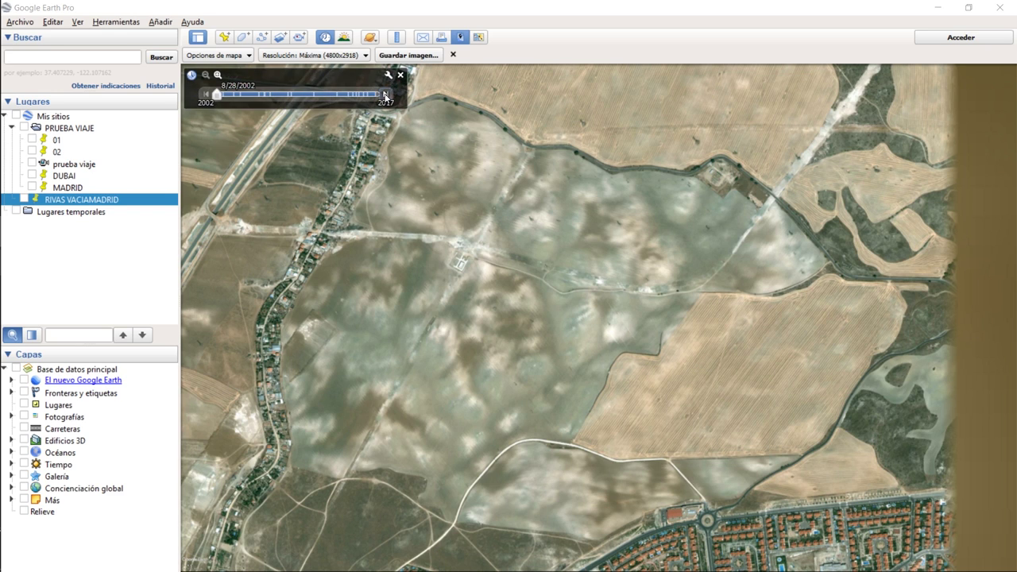
Step forward to the 4/14/2003 imagery and save it as image 2003.
{"action": "left_click", "coordinate": [386, 94]}
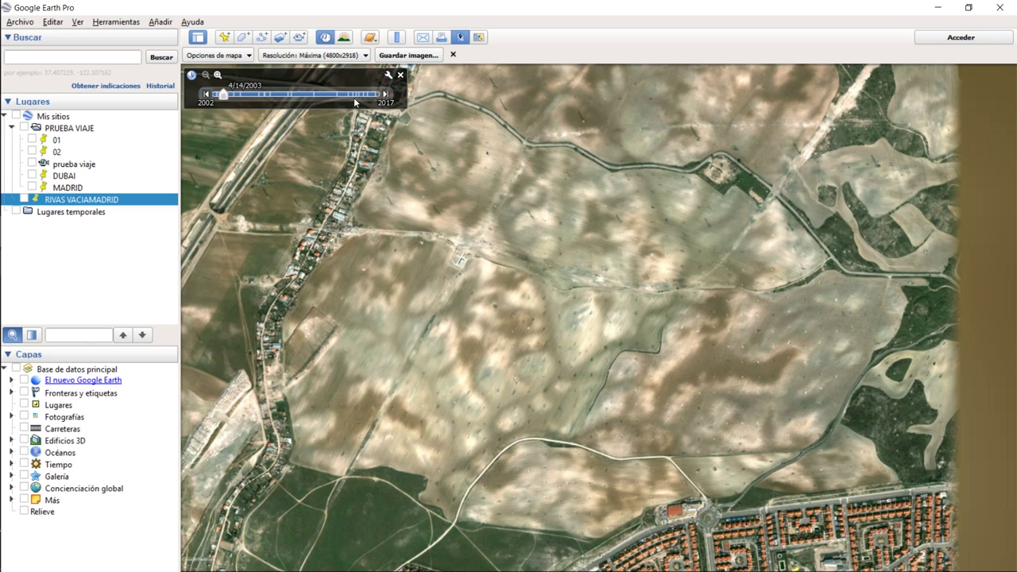
{"action": "left_click", "coordinate": [409, 55]}
{"action": "type", "text": "2003"}
{"action": "key", "text": "Return"}
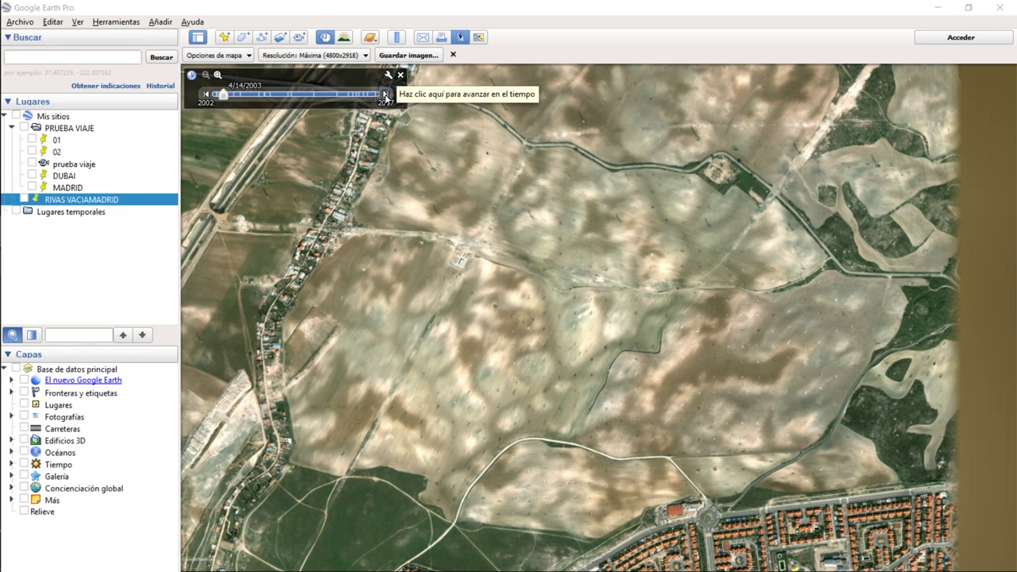
Advance the imagery three more dates and start saving that view as an image.
{"action": "left_click", "coordinate": [384, 93]}
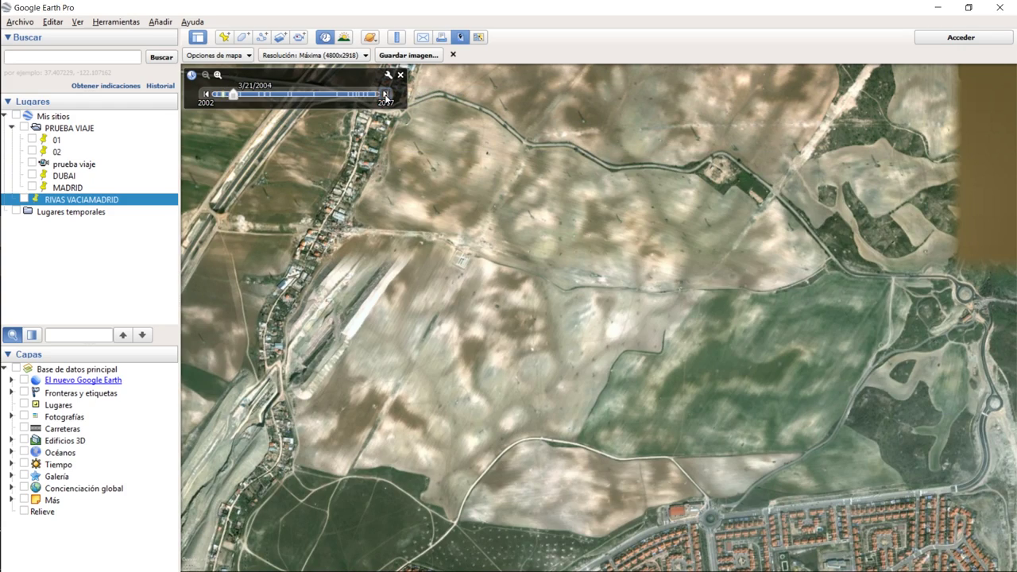
{"action": "left_click", "coordinate": [384, 94]}
{"action": "left_click", "coordinate": [385, 93]}
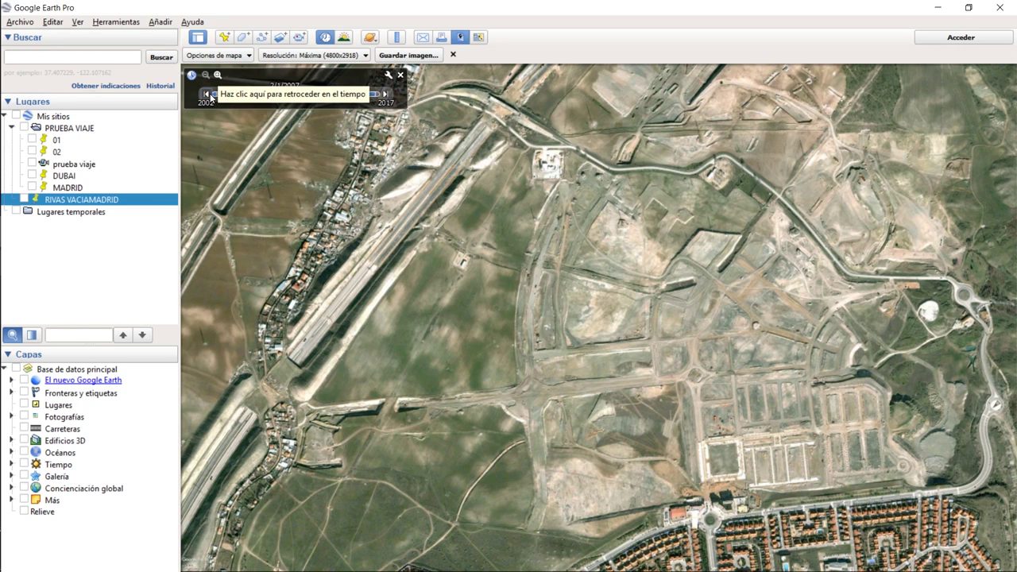
{"action": "left_click", "coordinate": [409, 55]}
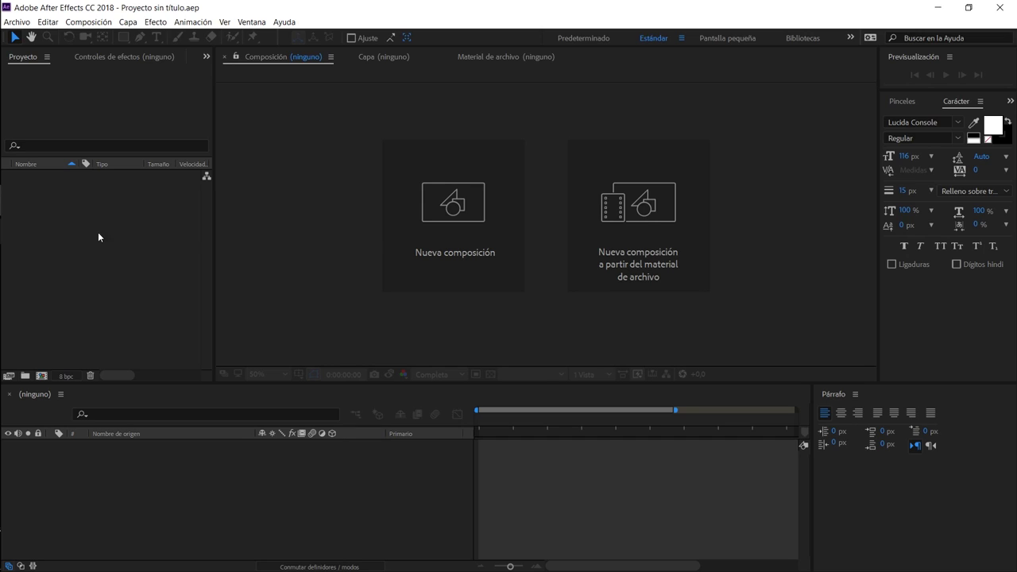
Import 2002.jpg through 2017.jpg into the Project panel via Import > File.
{"action": "right_click", "coordinate": [70, 212]}
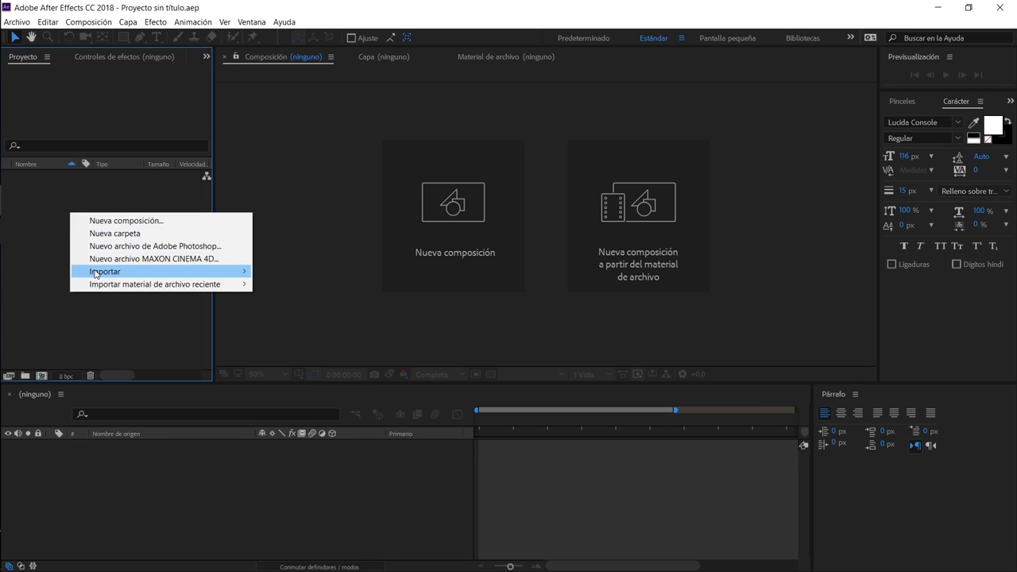
{"action": "mouse_move", "coordinate": [96, 276]}
{"action": "left_click", "coordinate": [288, 271]}
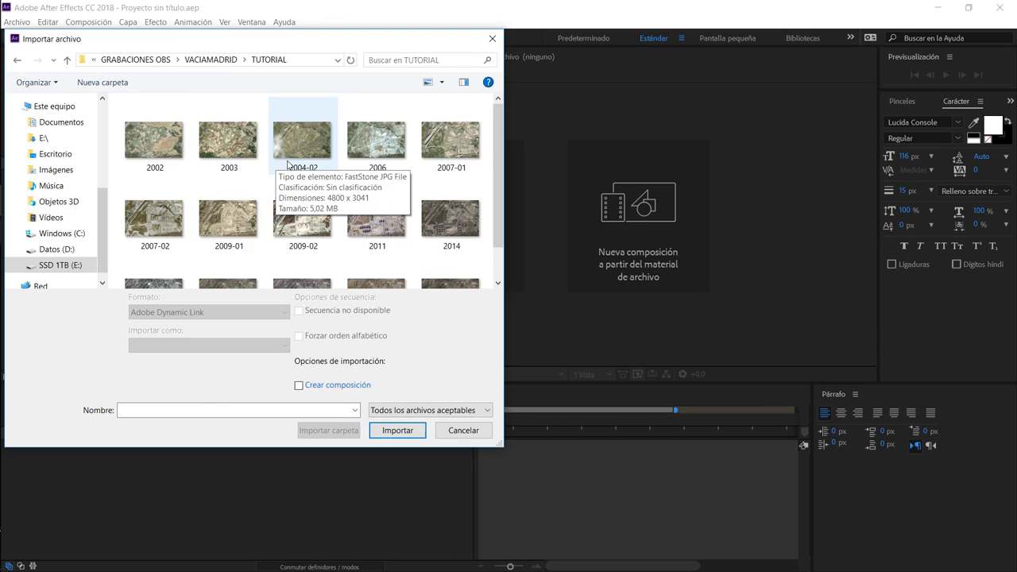
{"action": "left_click", "coordinate": [162, 153]}
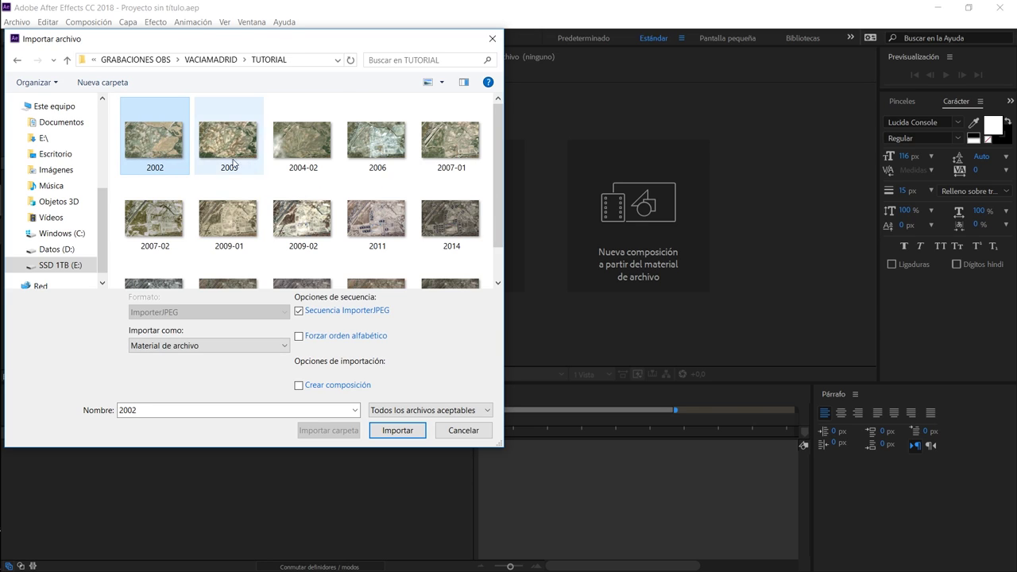
{"action": "scroll", "coordinate": [306, 222], "scroll_direction": "down", "scroll_amount": 1}
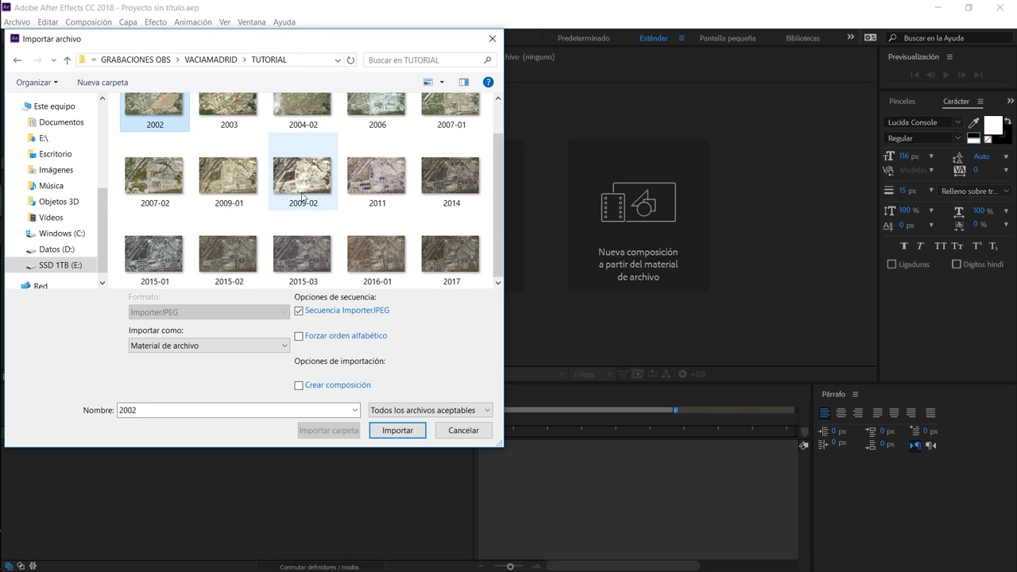
{"action": "left_click", "coordinate": [457, 263], "text": "shift"}
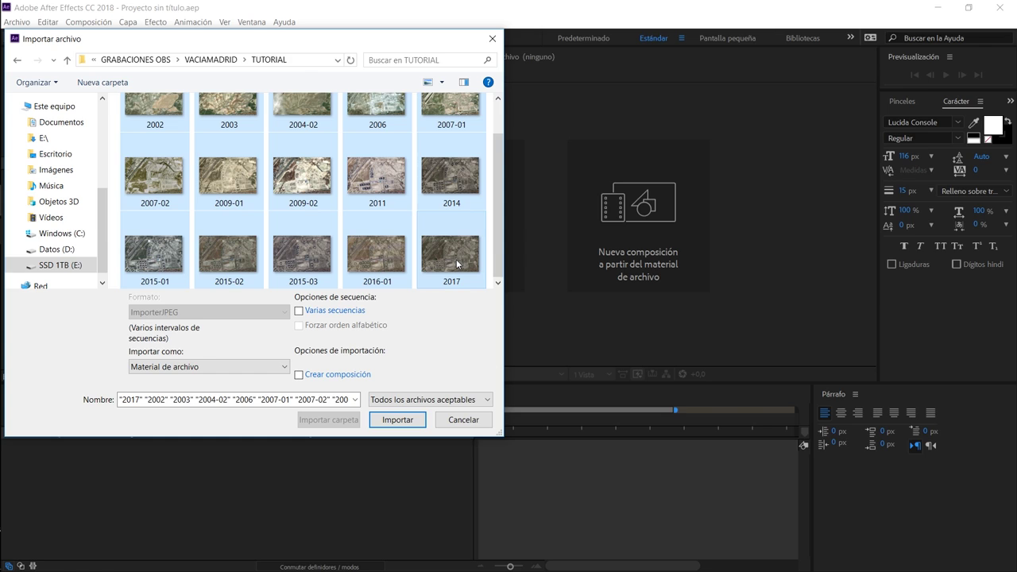
{"action": "left_click", "coordinate": [398, 420]}
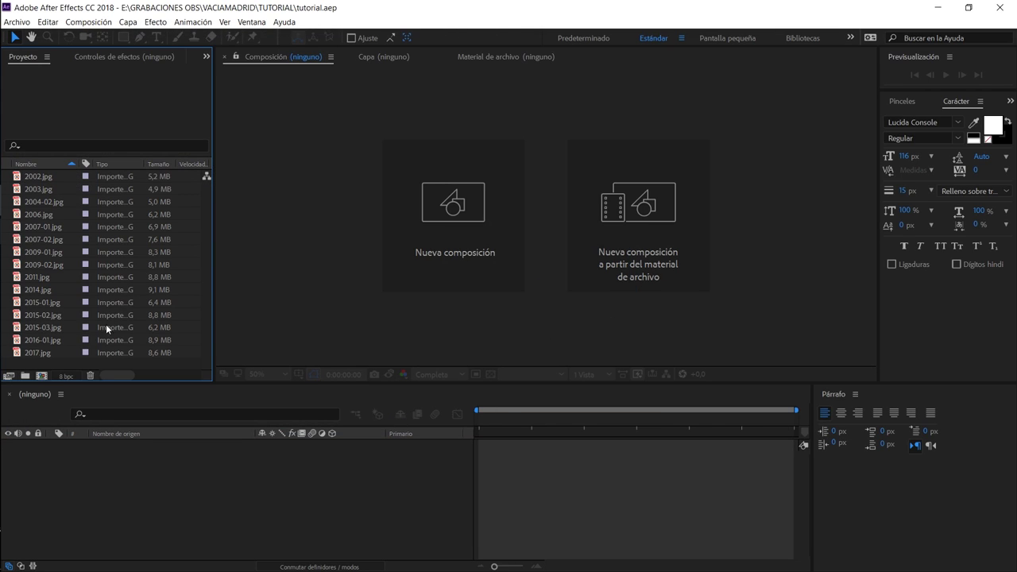
Create Comp 1 at 1920x1080, 60 fps, 0:00:50:00, and sort project items by name descending.
{"action": "left_click", "coordinate": [44, 377]}
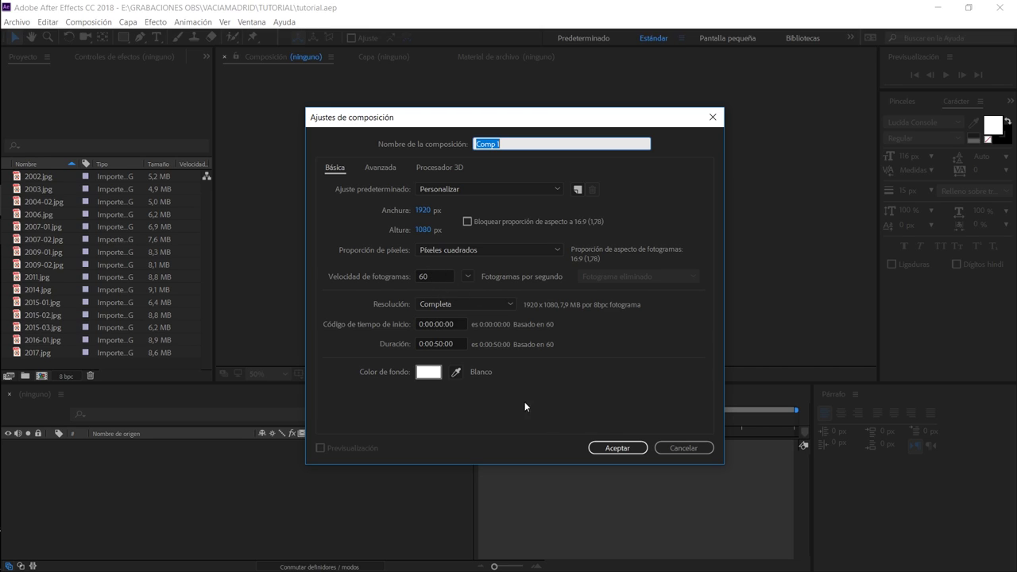
{"action": "left_click", "coordinate": [619, 449]}
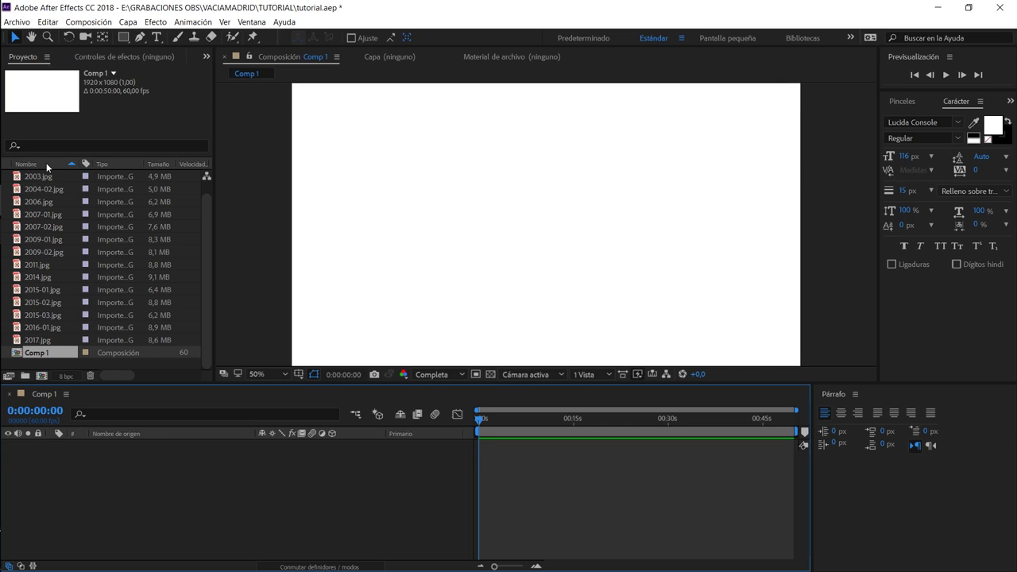
{"action": "left_click", "coordinate": [46, 163]}
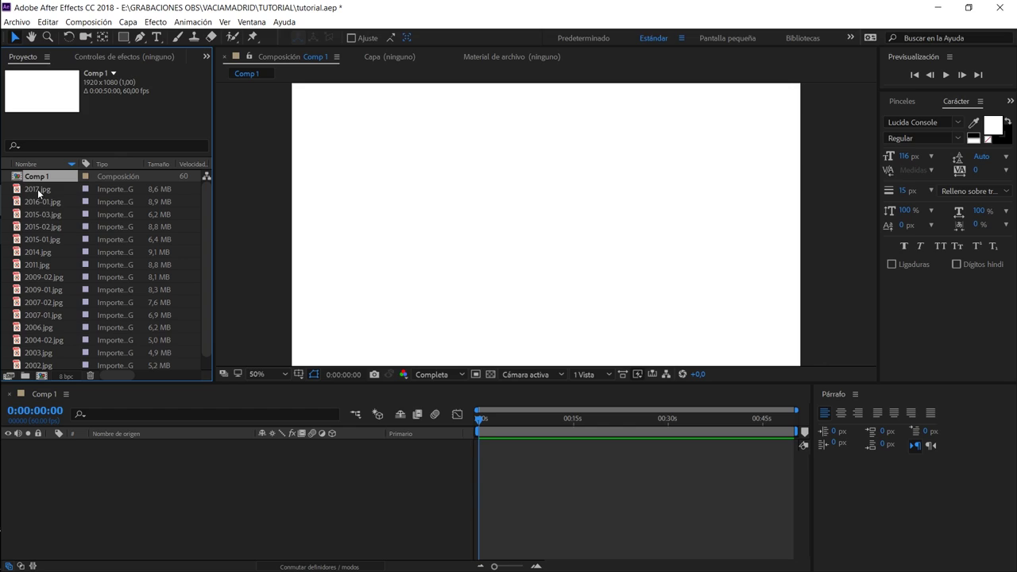
Drag all the JPGs into Comp 1 as layers, 2017.jpg on top, and reveal their Scale.
{"action": "left_click", "coordinate": [37, 189]}
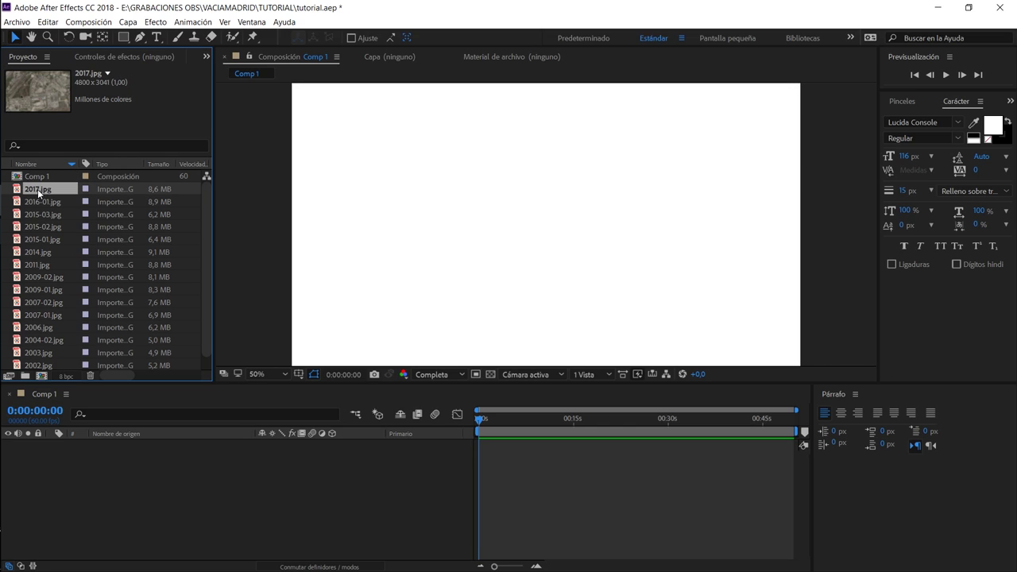
{"action": "scroll", "coordinate": [54, 324], "scroll_direction": "down", "scroll_amount": 1}
{"action": "key", "text": "ctrl+a"}
{"action": "left_click_drag", "start_coordinate": [42, 178], "coordinate": [95, 481]}
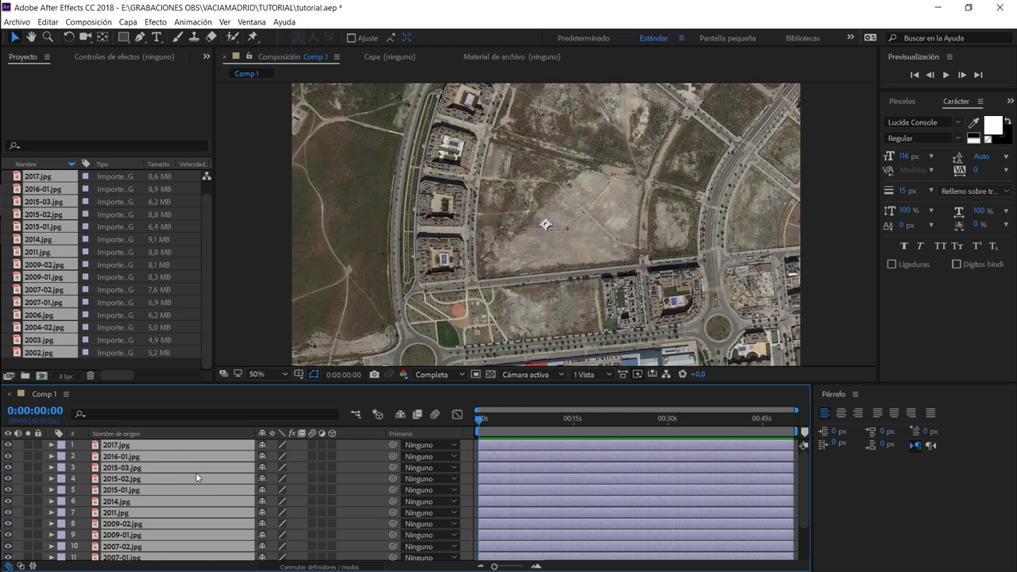
{"action": "key", "text": "s"}
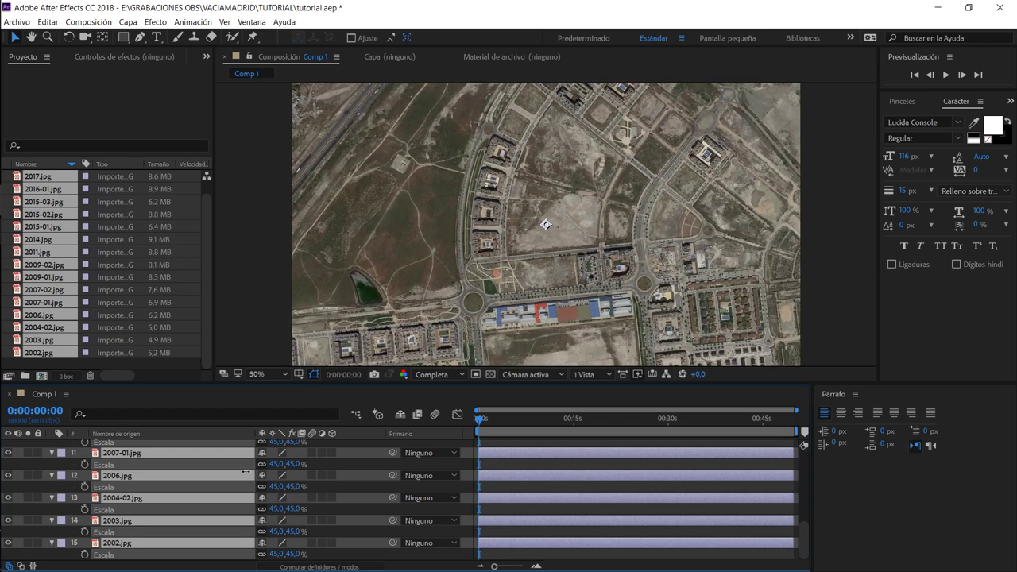
Set the Scale of all aerial layers to exactly 40%.
{"action": "mouse_move", "coordinate": [281, 470]}
{"action": "left_mouse_down"}
{"action": "mouse_move", "coordinate": [241, 472]}
{"action": "mouse_move", "coordinate": [273, 467]}
{"action": "left_mouse_up"}
{"action": "left_click", "coordinate": [278, 464]}
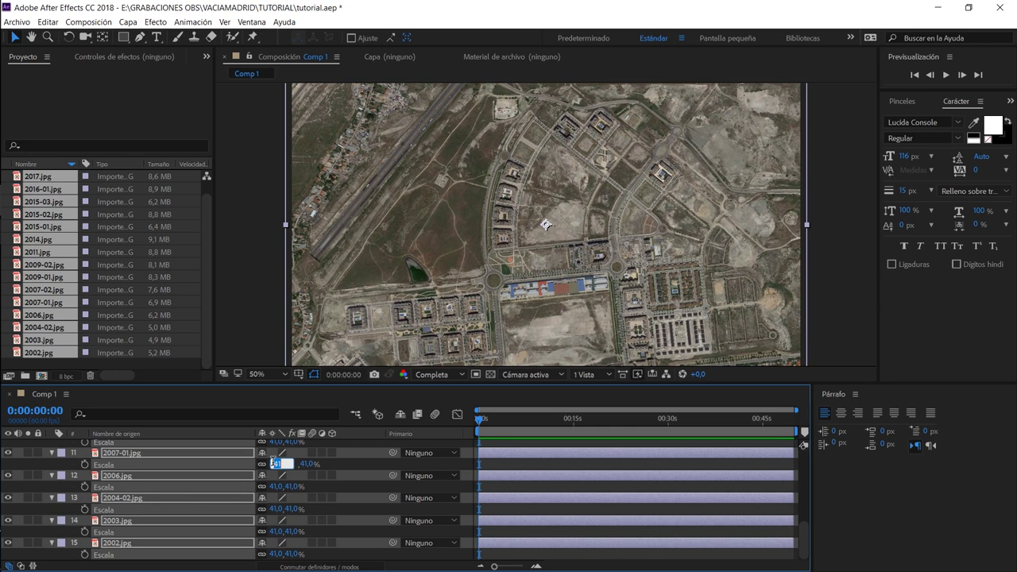
{"action": "type", "text": "40"}
{"action": "key", "text": "Return"}
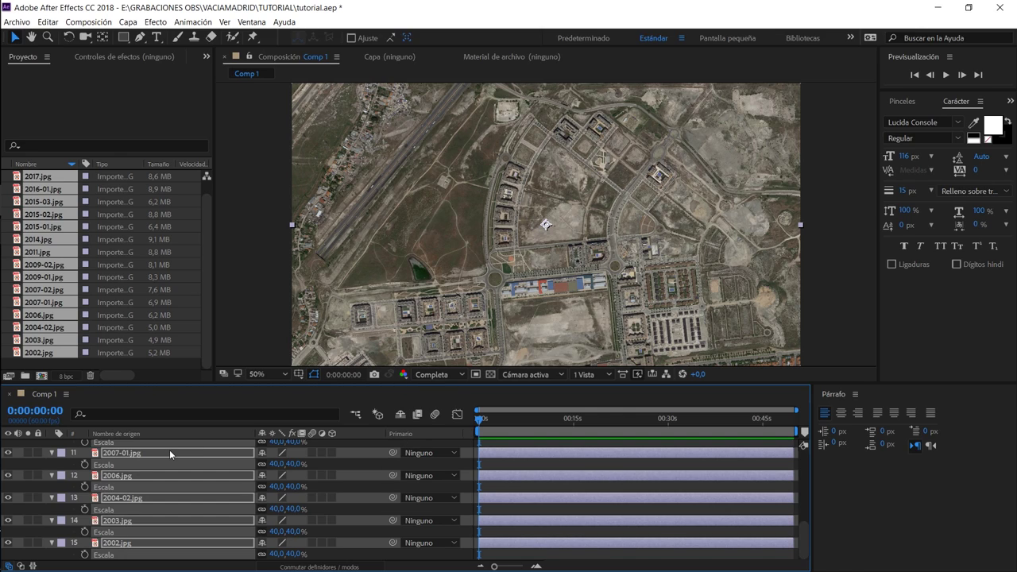
Set every layer's Opacity to 0% and add an opacity keyframe at 0:00.
{"action": "key", "text": "t"}
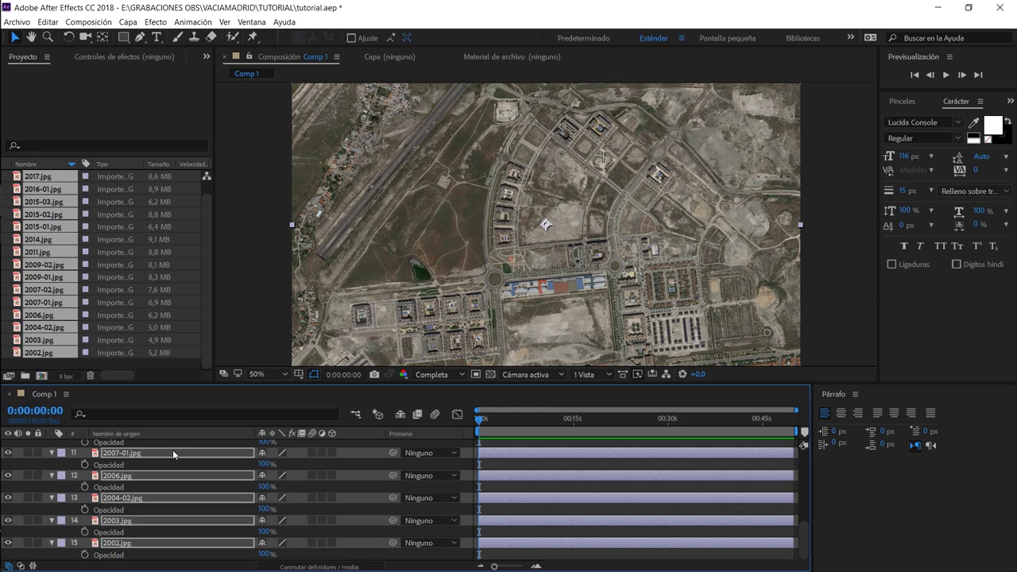
{"action": "left_click", "coordinate": [265, 464]}
{"action": "type", "text": "0"}
{"action": "key", "text": "Return"}
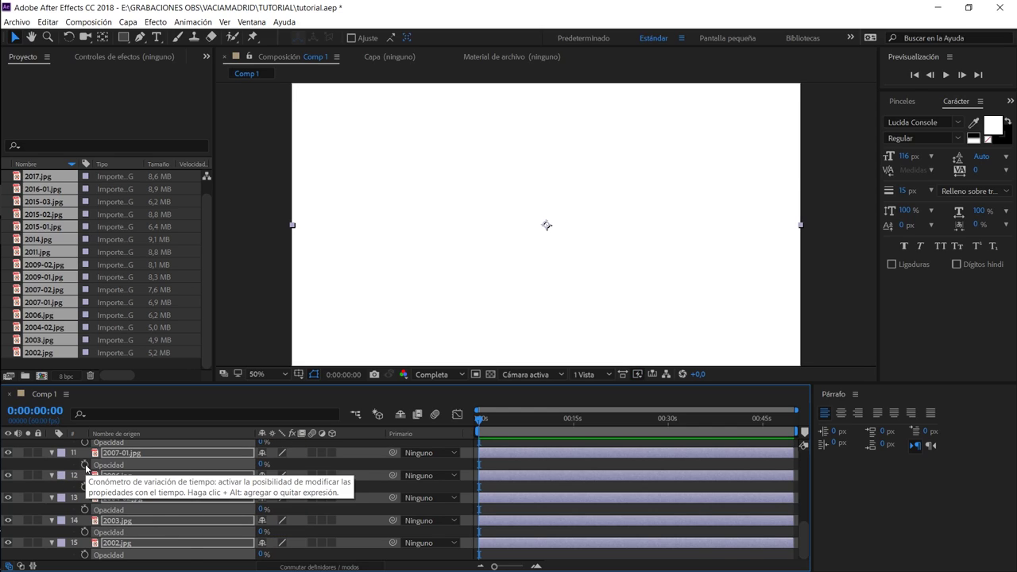
{"action": "left_click", "coordinate": [85, 465]}
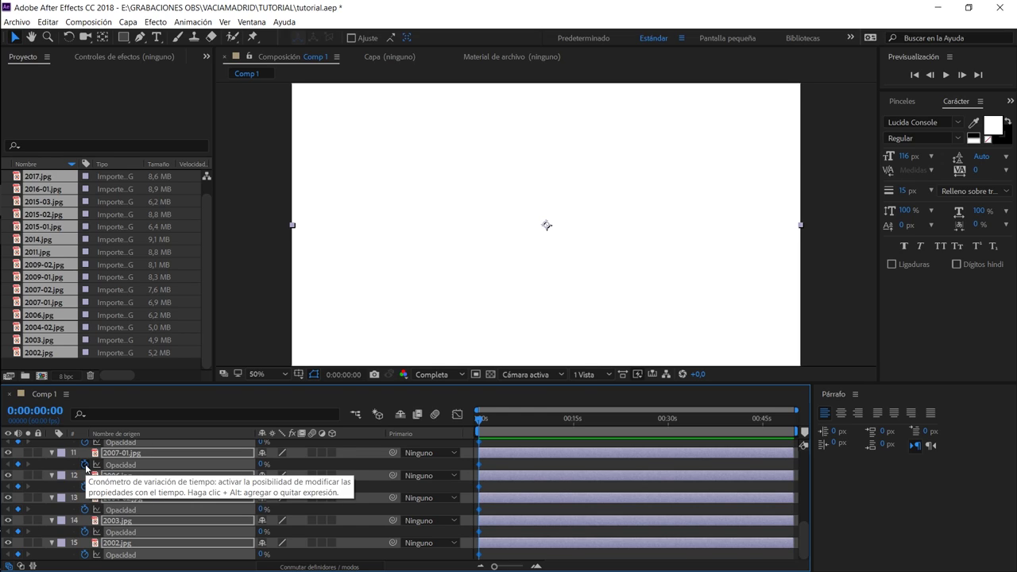
At 0:00:01:00, set every layer's Opacity to 100% to complete the fade-in.
{"action": "left_click", "coordinate": [35, 411]}
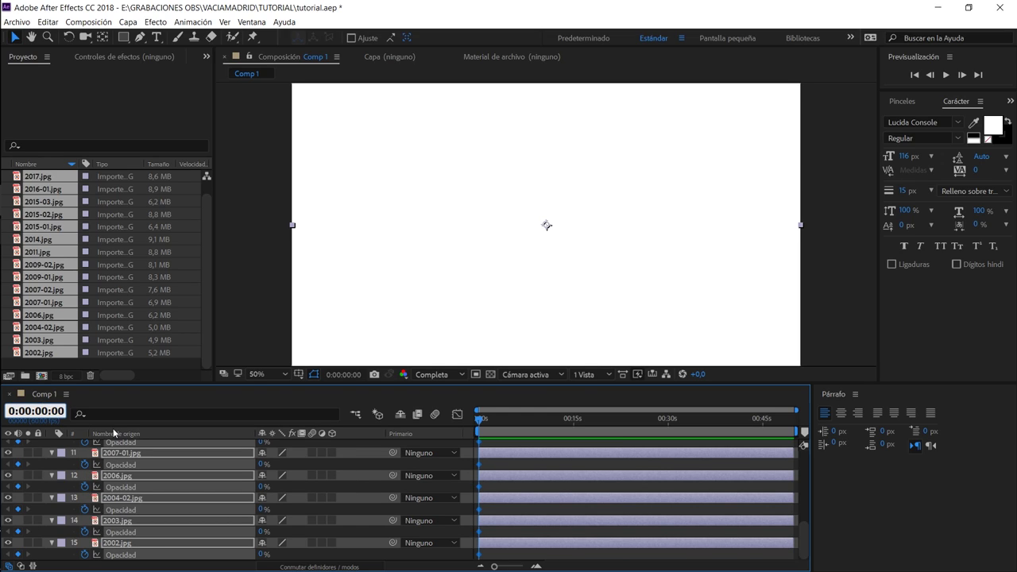
{"action": "type", "text": "100"}
{"action": "key", "text": "Return"}
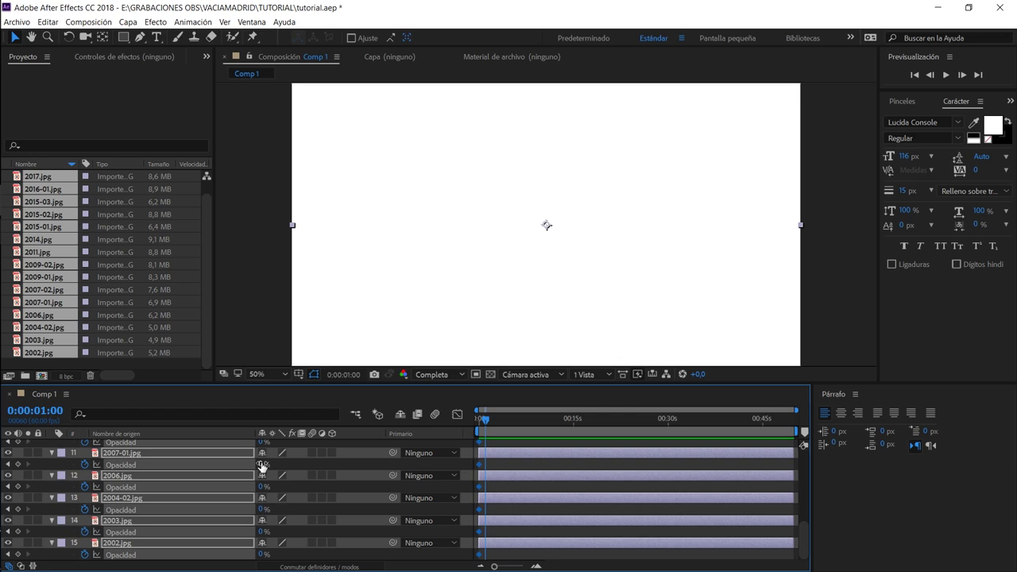
{"action": "left_click", "coordinate": [262, 464]}
{"action": "type", "text": "100"}
{"action": "key", "text": "Return"}
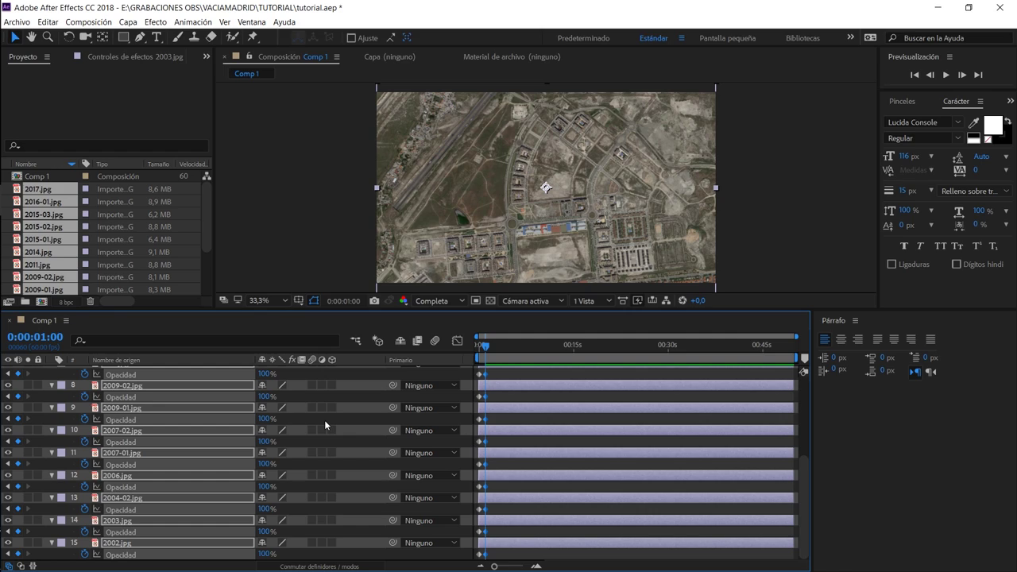
{"action": "mouse_move", "coordinate": [482, 419]}
{"action": "left_click", "coordinate": [46, 338]}
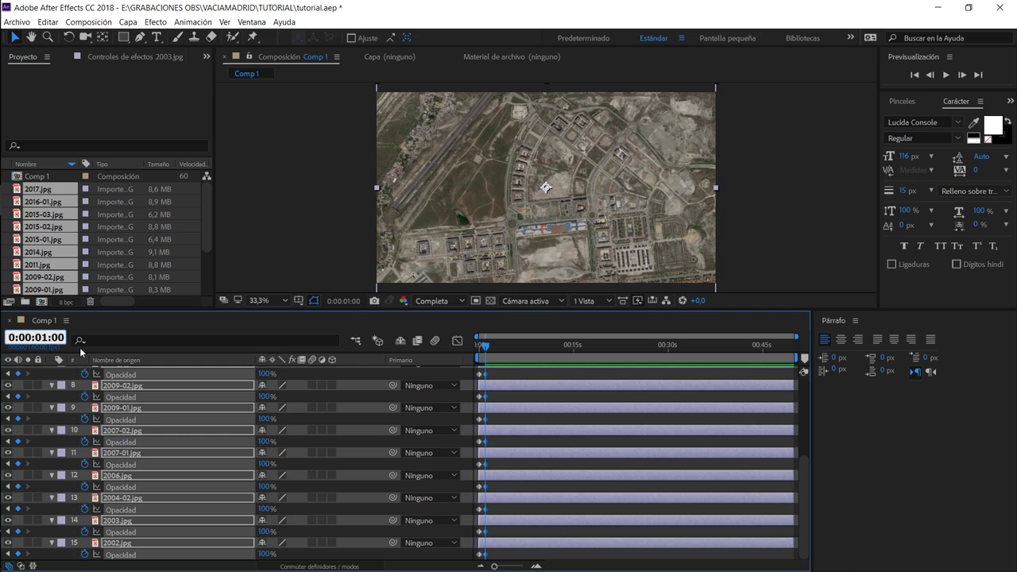
Trim all layer out-points to 0:00:03:00, then collapse their properties and deselect them.
{"action": "key", "text": "BackSpace"}
{"action": "type", "text": "3"}
{"action": "key", "text": "Return"}
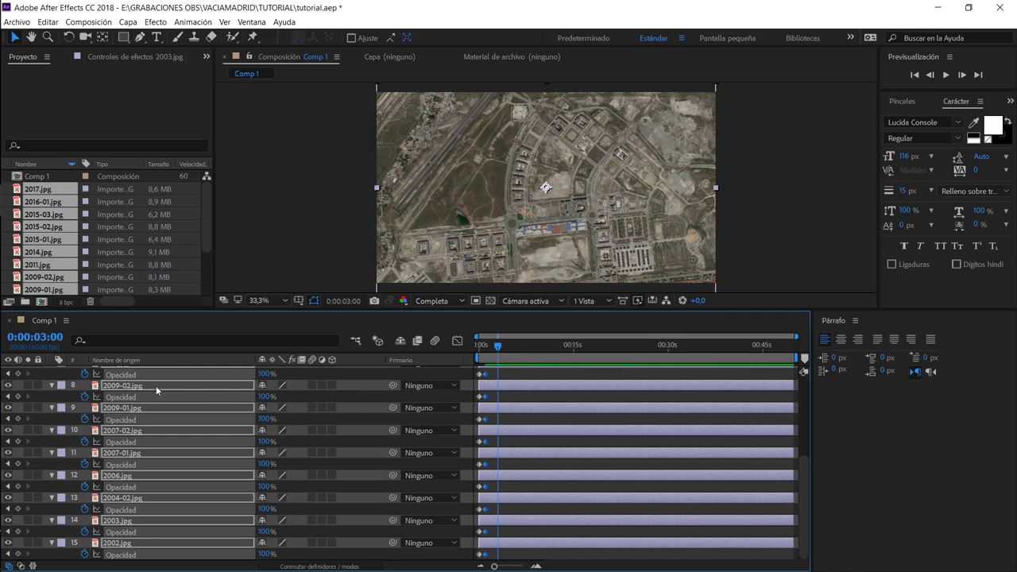
{"action": "left_click_drag", "start_coordinate": [793, 385], "coordinate": [508, 387]}
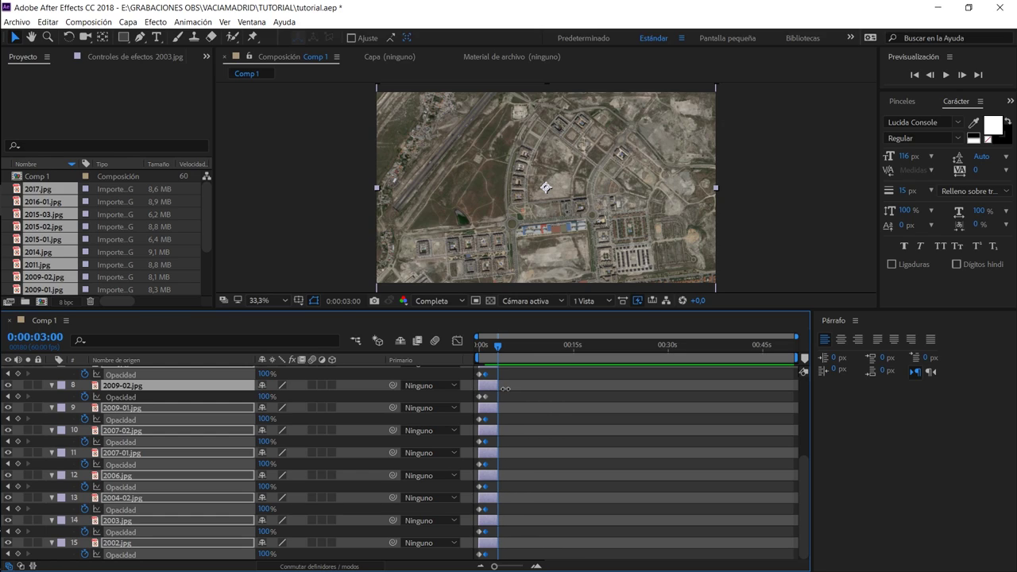
{"action": "left_click_drag", "start_coordinate": [509, 388], "coordinate": [498, 388]}
{"action": "left_click", "coordinate": [51, 386]}
{"action": "left_click", "coordinate": [251, 546]}
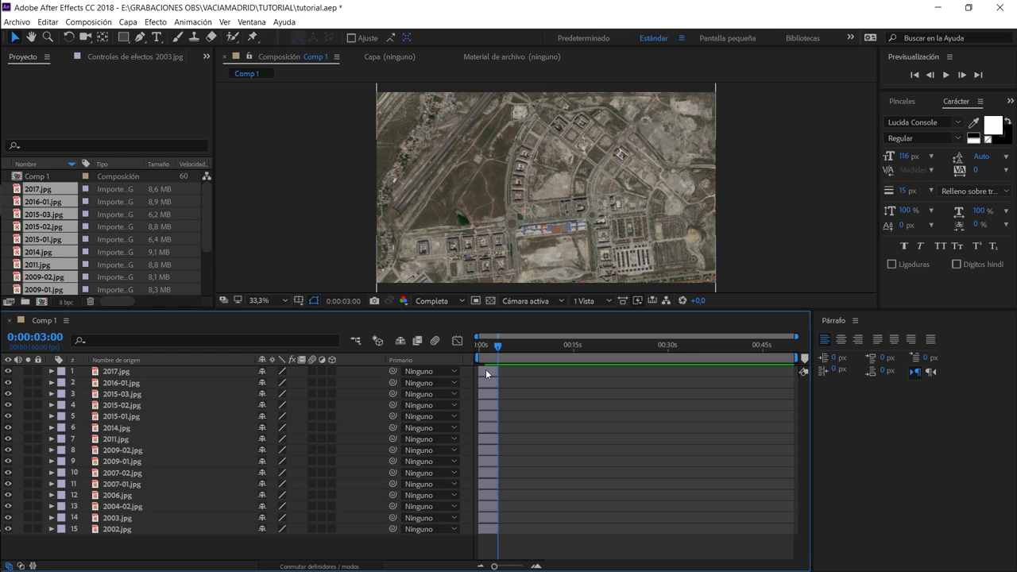
Move the 2003.jpg layer to start at 0:02.
{"action": "left_click", "coordinate": [46, 337]}
{"action": "type", "text": "2"}
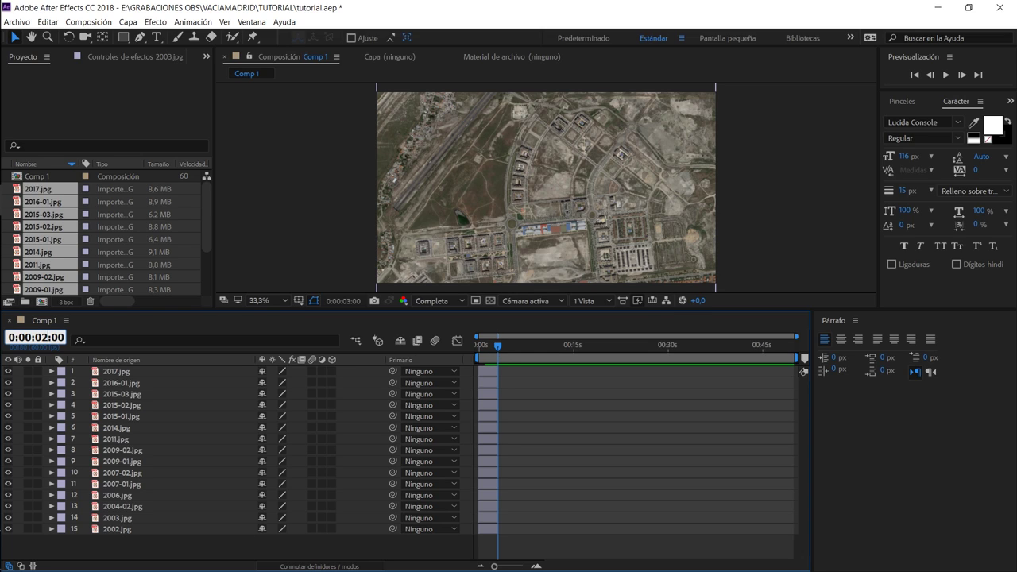
{"action": "key", "text": "Return"}
{"action": "left_click_drag", "start_coordinate": [485, 518], "coordinate": [499, 522]}
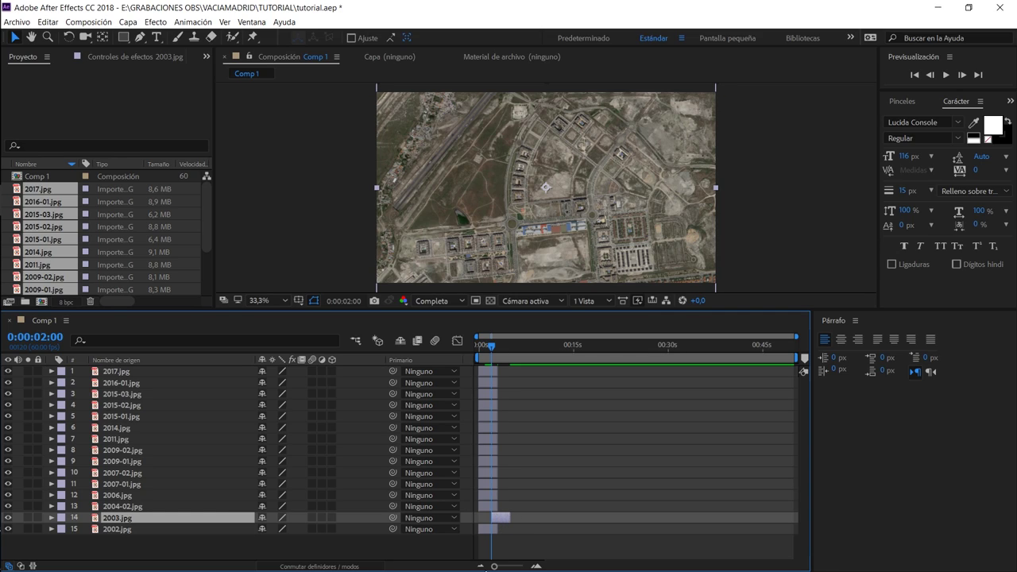
Start the 2004 layer at 0:04 and the 2006 layer at 0:06, then return to 0:00.
{"action": "left_click", "coordinate": [36, 337]}
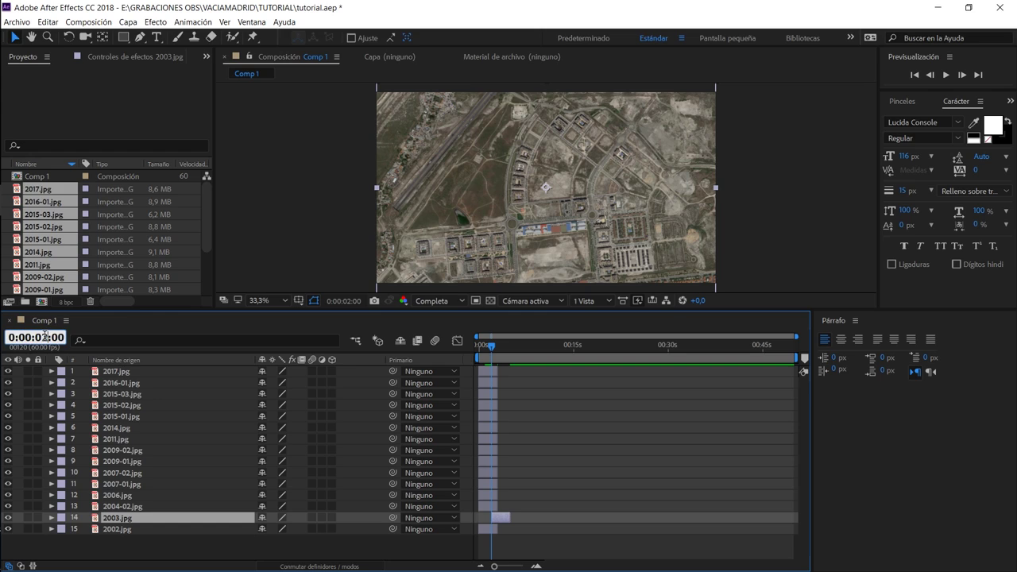
{"action": "type", "text": "400"}
{"action": "key", "text": "Return"}
{"action": "left_click_drag", "start_coordinate": [486, 506], "coordinate": [512, 510]}
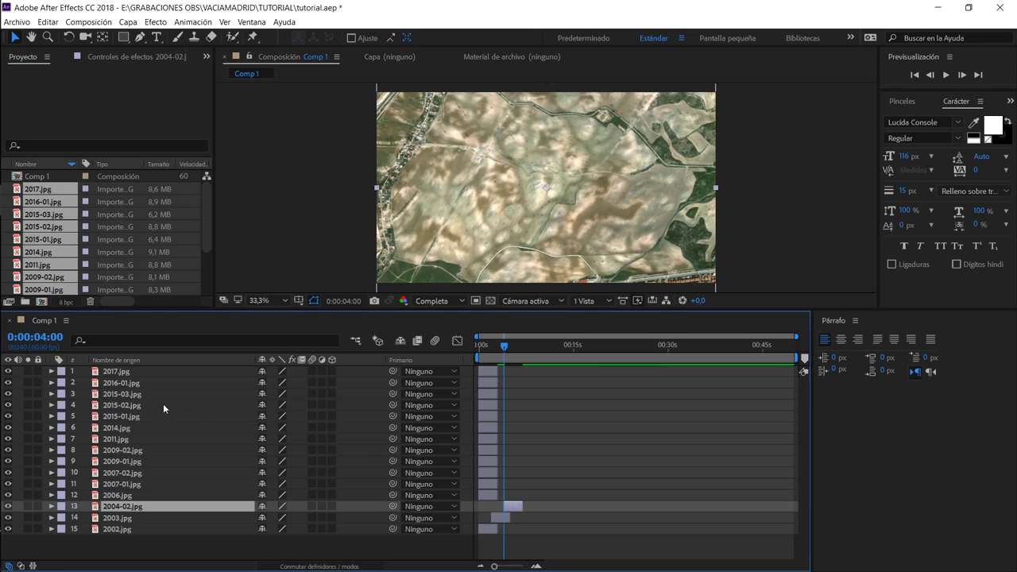
{"action": "left_click", "coordinate": [66, 343]}
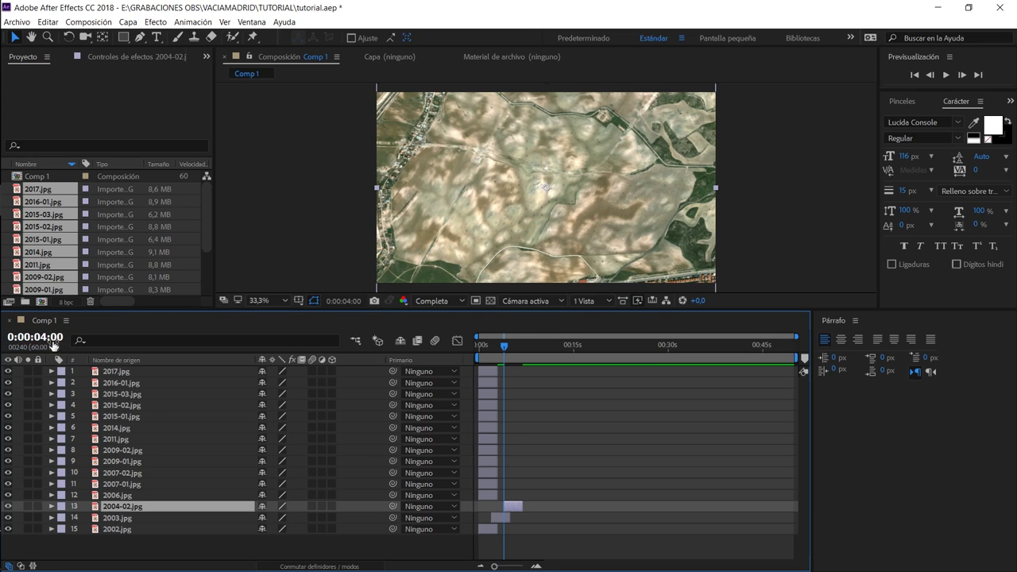
{"action": "key", "text": "BackSpace"}
{"action": "type", "text": "600"}
{"action": "key", "text": "Return"}
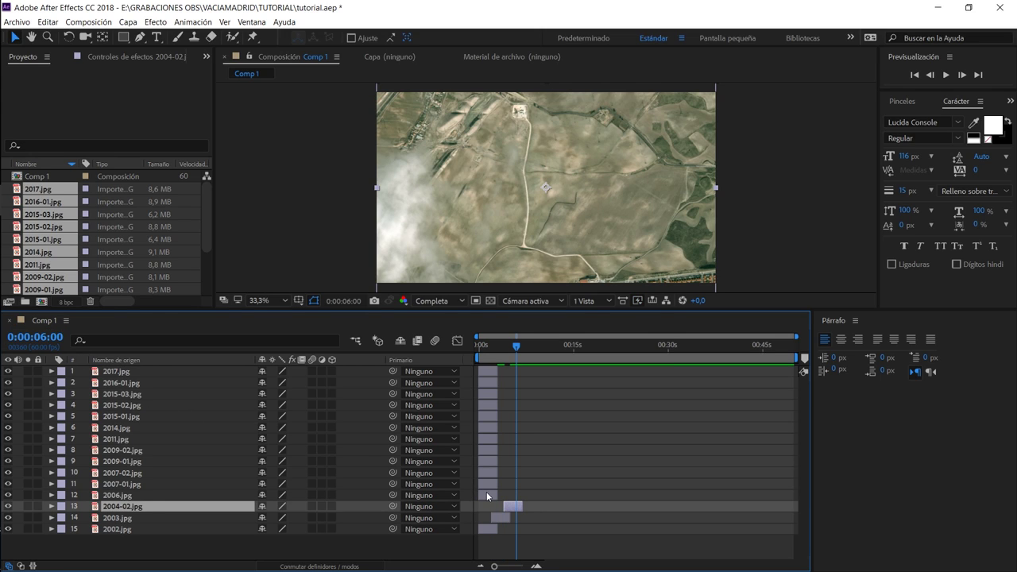
{"action": "left_click_drag", "start_coordinate": [486, 492], "coordinate": [525, 495]}
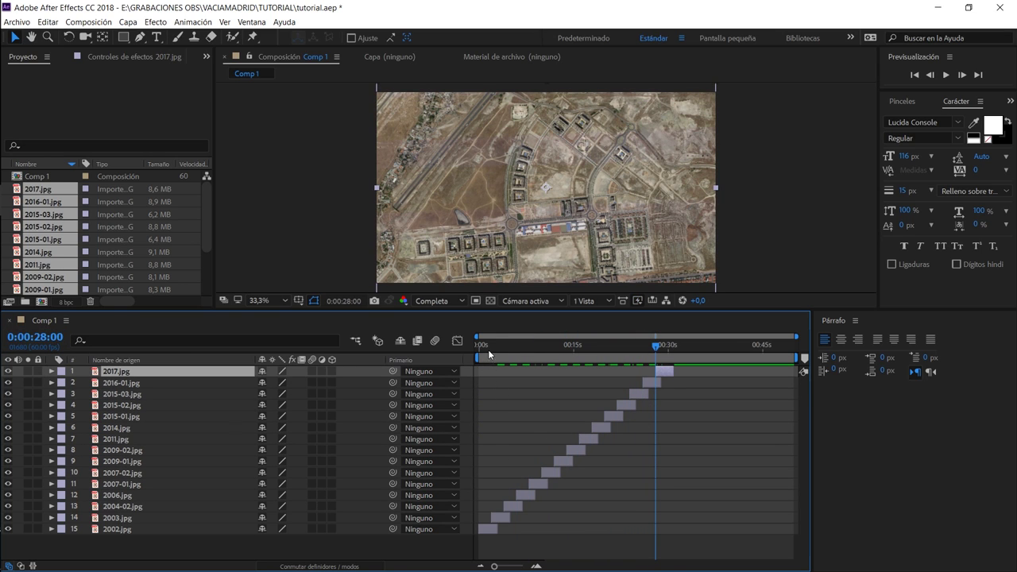
{"action": "left_click_drag", "start_coordinate": [488, 349], "coordinate": [468, 346]}
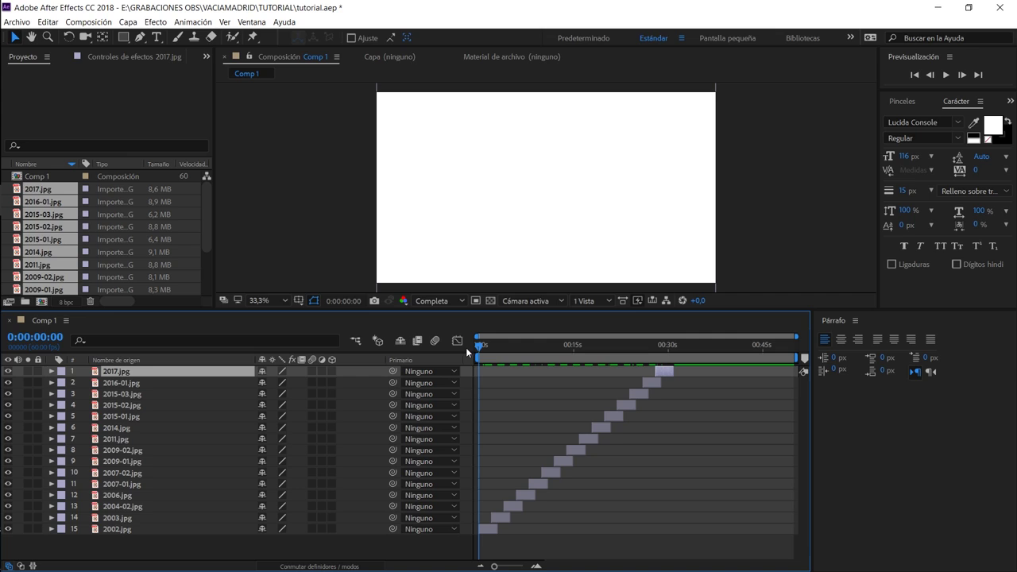
Preview the sequence, then give 2002.jpg a constant 100% opacity with no keyframes.
{"action": "key", "text": "space"}
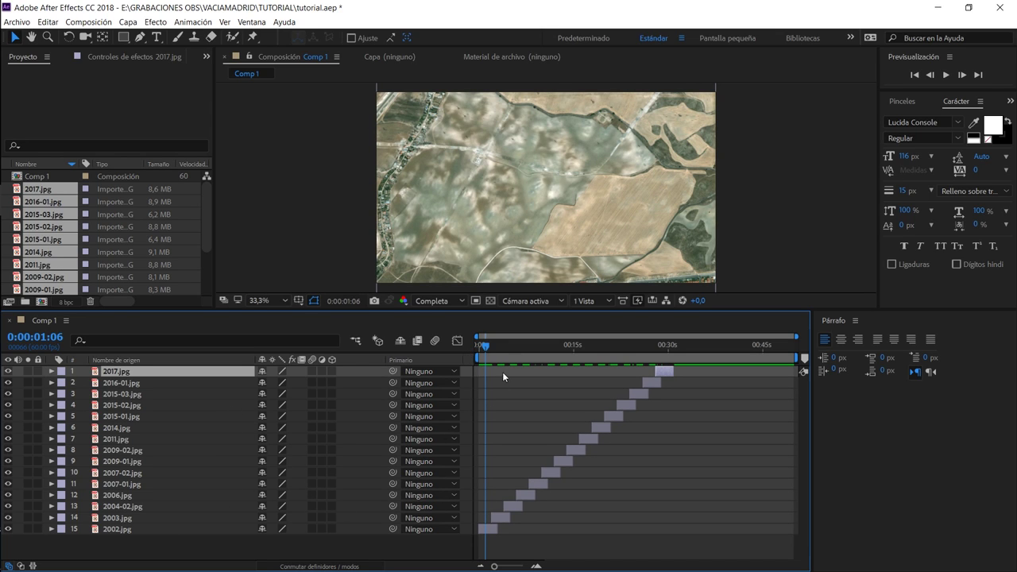
{"action": "left_click_drag", "start_coordinate": [489, 345], "coordinate": [480, 343]}
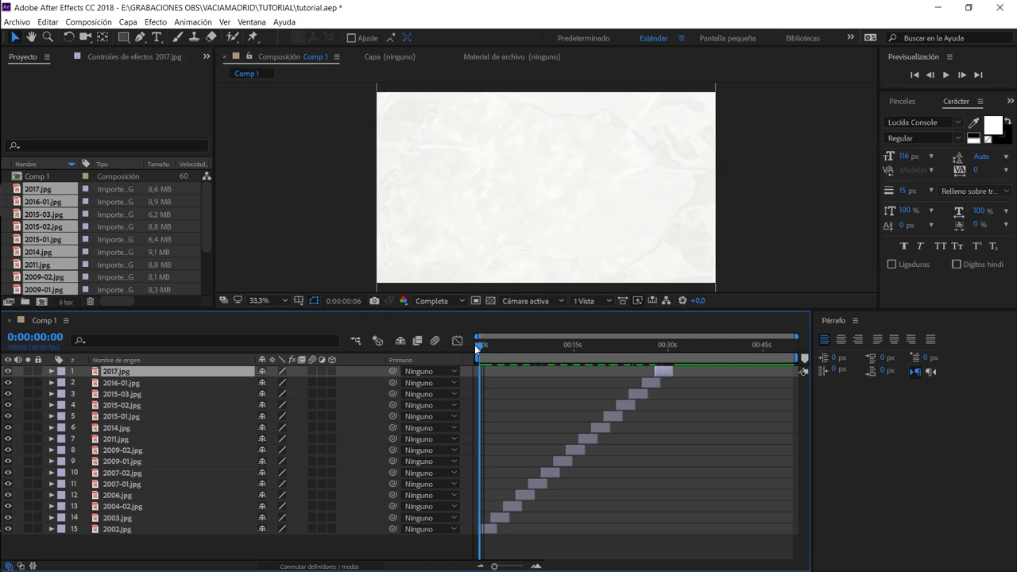
{"action": "left_click", "coordinate": [52, 528]}
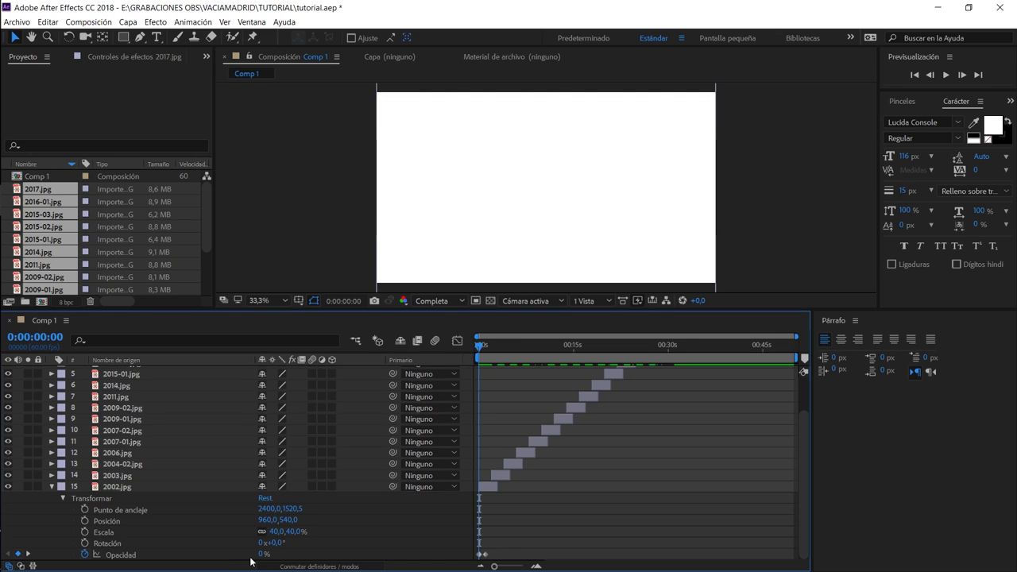
{"action": "left_click_drag", "start_coordinate": [263, 559], "coordinate": [390, 553]}
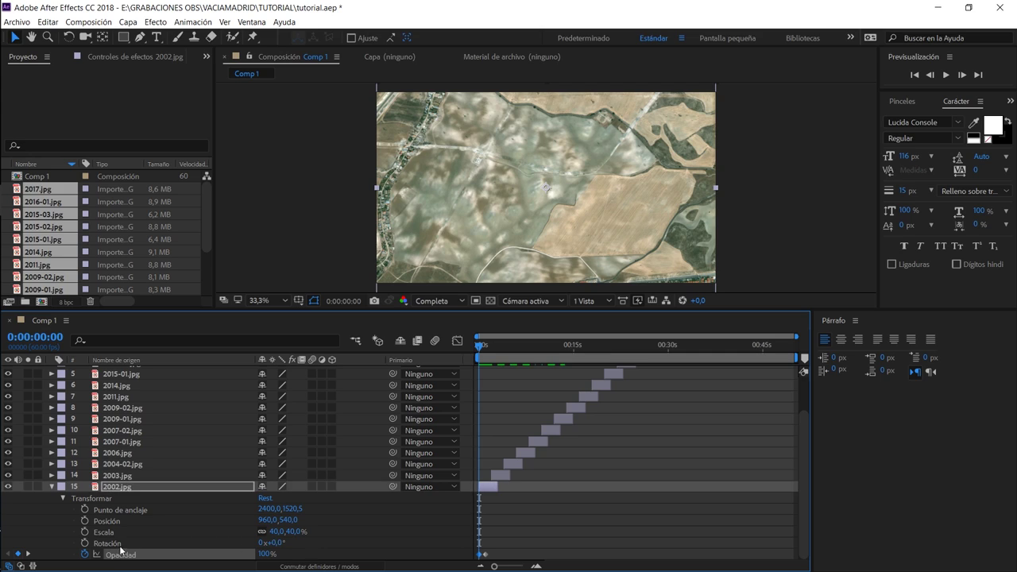
{"action": "left_click", "coordinate": [85, 555]}
Preview the sequence again to about 11 seconds and collapse the 2002 layer.
{"action": "key", "text": "space"}
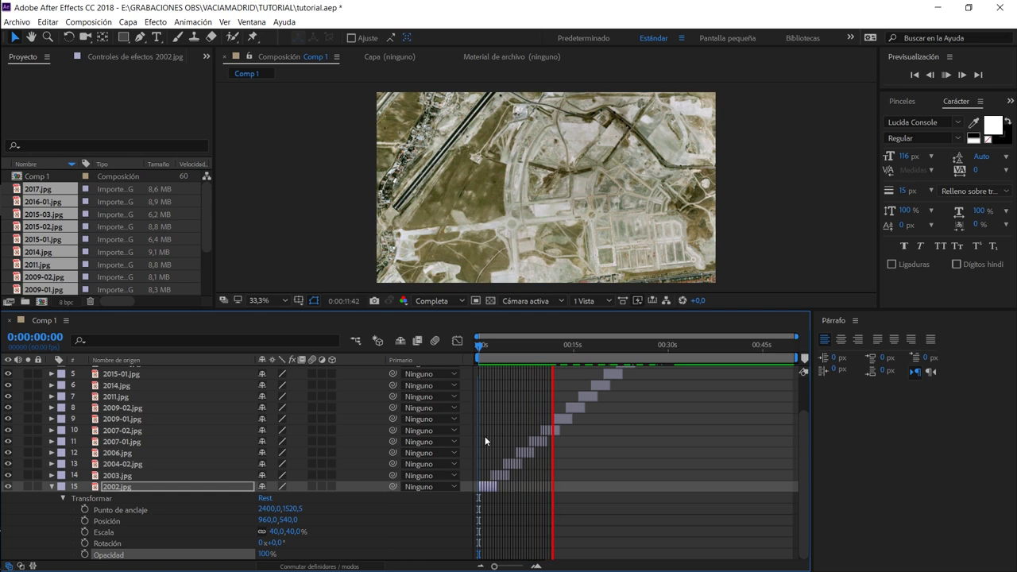
{"action": "key", "text": "space"}
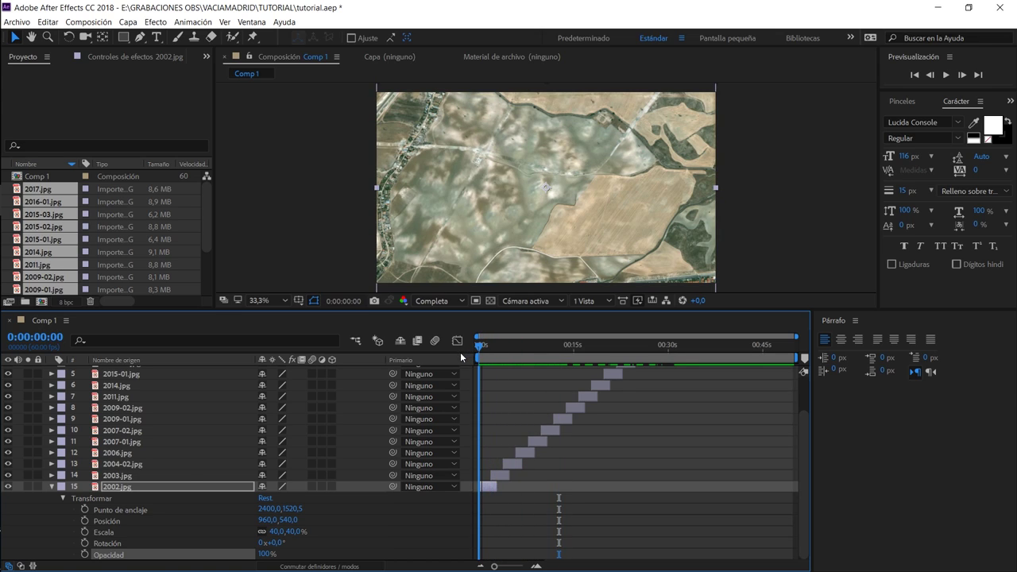
{"action": "left_click", "coordinate": [148, 549]}
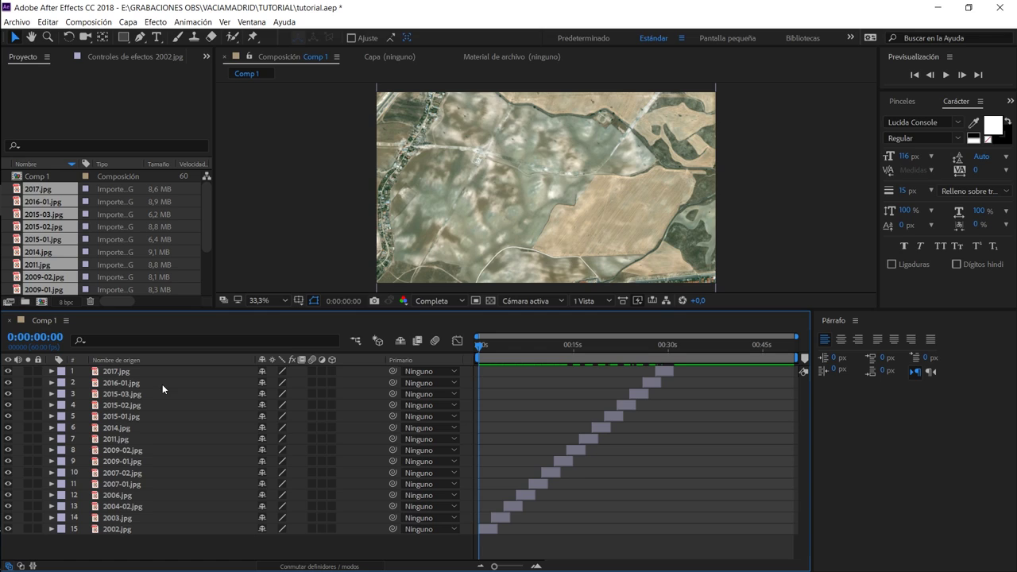
Add a new null object layer, Nulo 1, to Comp 1.
{"action": "right_click", "coordinate": [142, 545]}
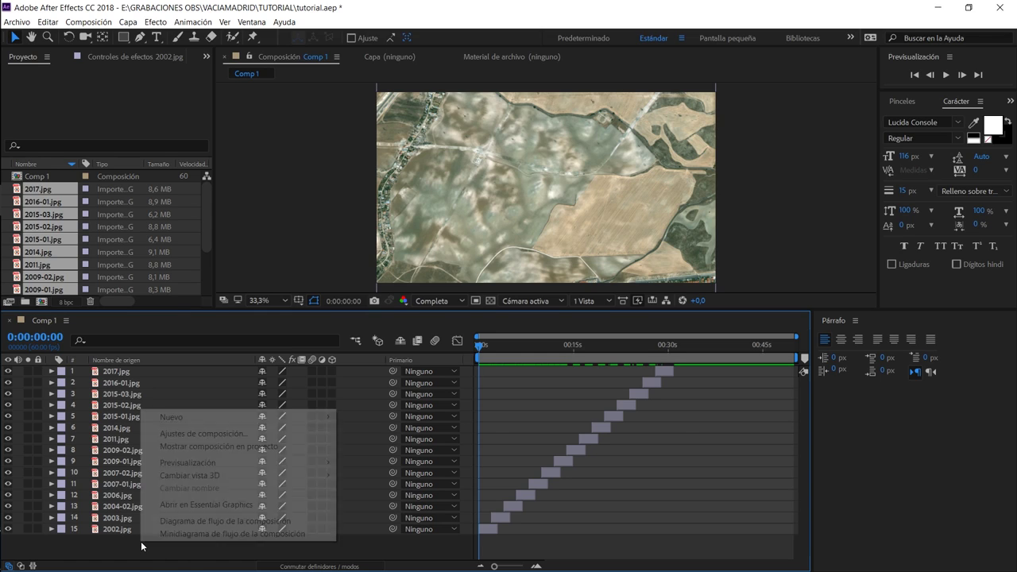
{"action": "mouse_move", "coordinate": [216, 416]}
{"action": "left_click", "coordinate": [373, 486]}
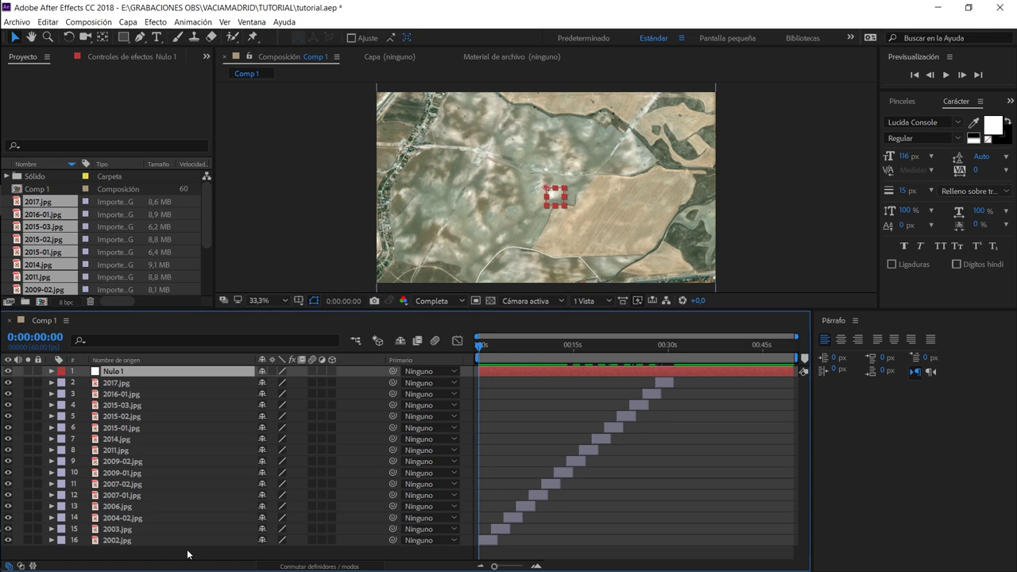
Parent all the aerial-image layers to Nulo 1.
{"action": "left_click_drag", "start_coordinate": [187, 548], "coordinate": [116, 386]}
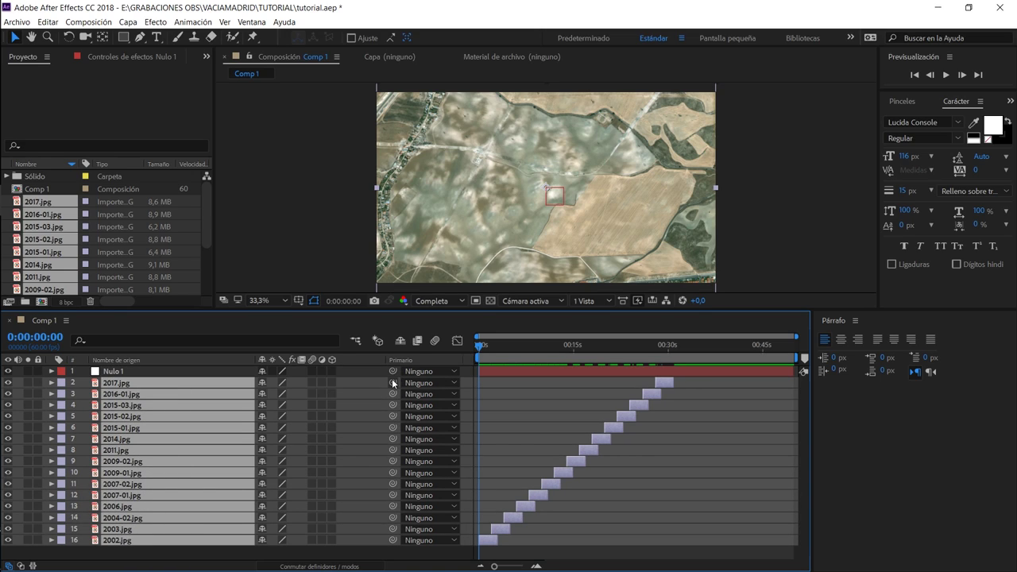
{"action": "mouse_move", "coordinate": [393, 382]}
{"action": "left_mouse_down"}
{"action": "mouse_move", "coordinate": [279, 387]}
{"action": "mouse_move", "coordinate": [117, 372]}
{"action": "left_mouse_up"}
{"action": "left_click", "coordinate": [453, 382]}
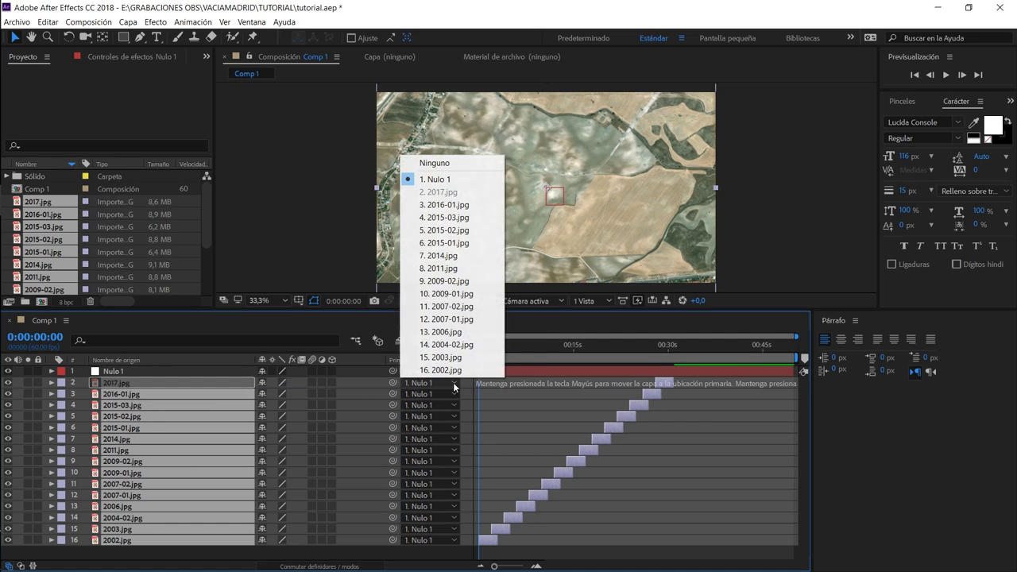
{"action": "left_click", "coordinate": [389, 555]}
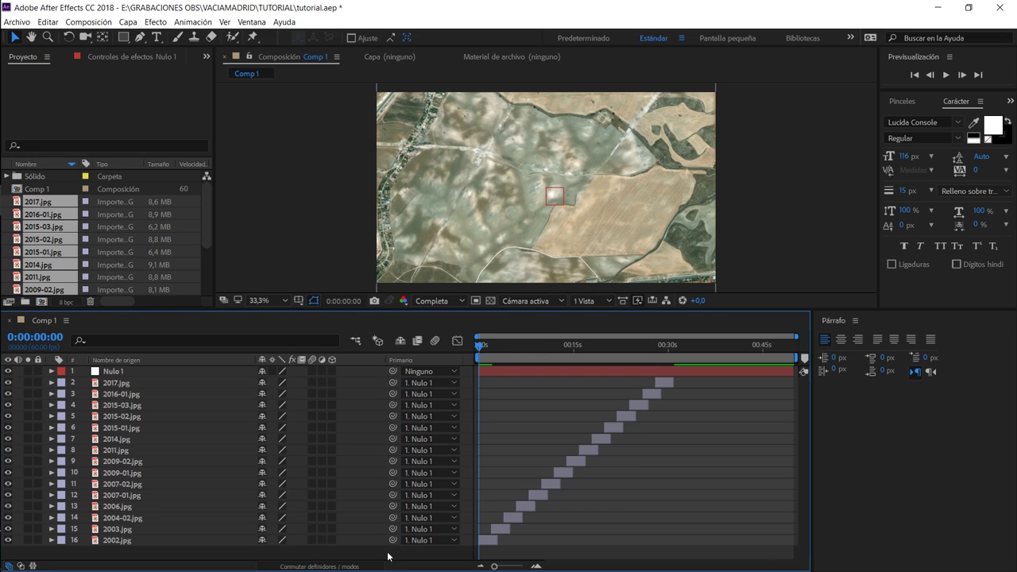
{"action": "left_click", "coordinate": [121, 373]}
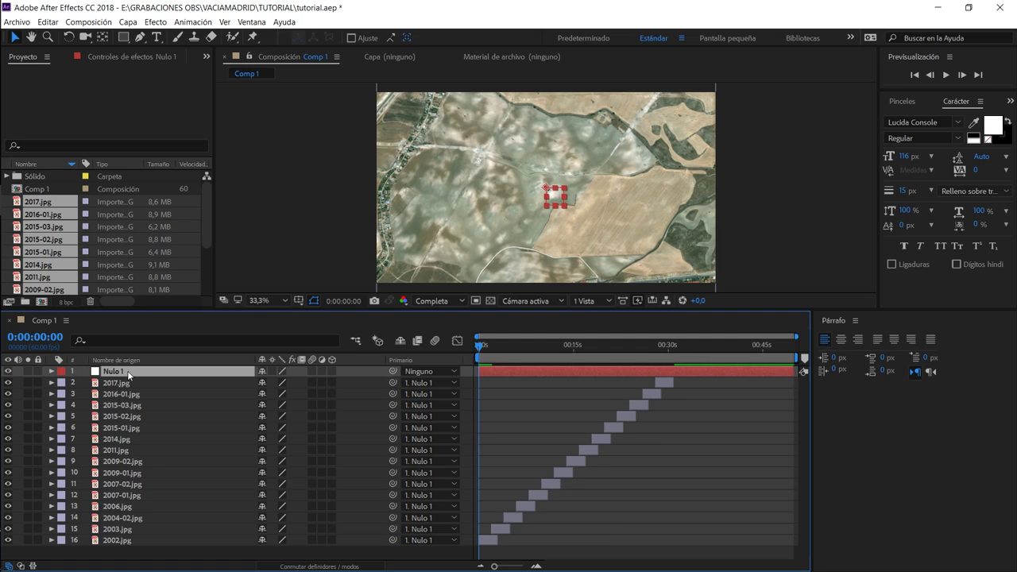
Keyframe Nulo 1's scale from 100% at 0:00 to 138% at 0:31.
{"action": "key", "text": "s"}
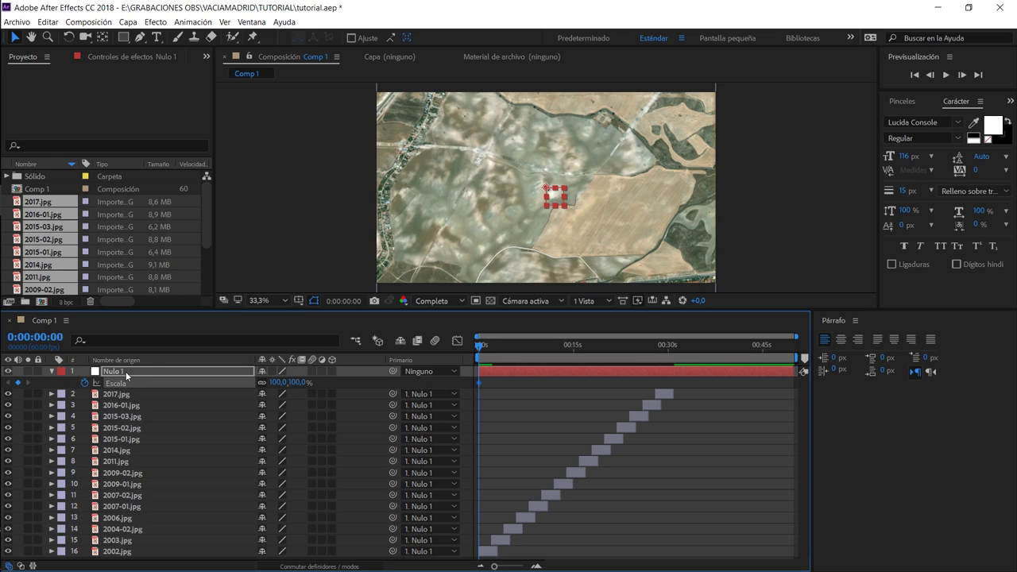
{"action": "left_click", "coordinate": [51, 393]}
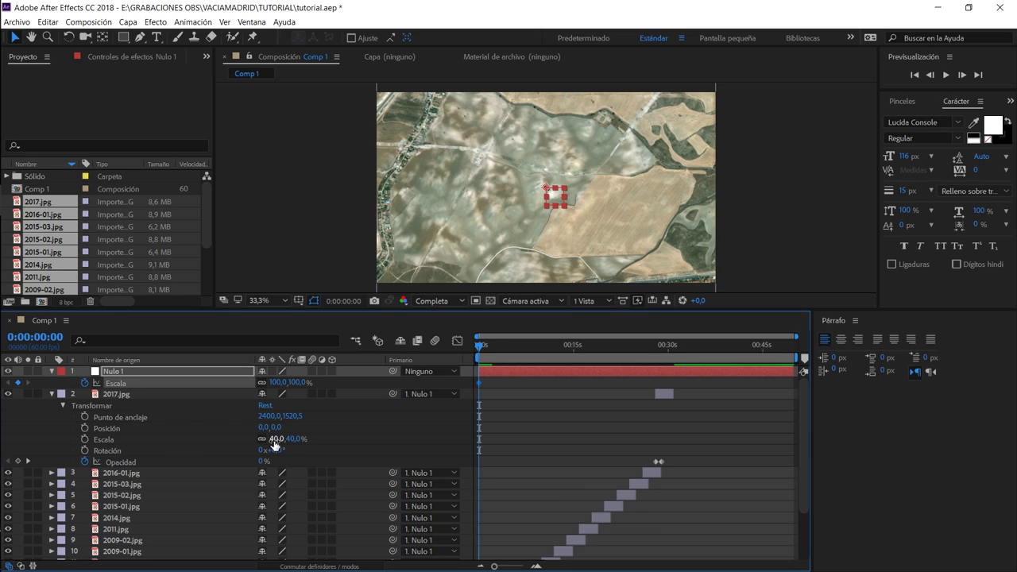
{"action": "left_click", "coordinate": [52, 394]}
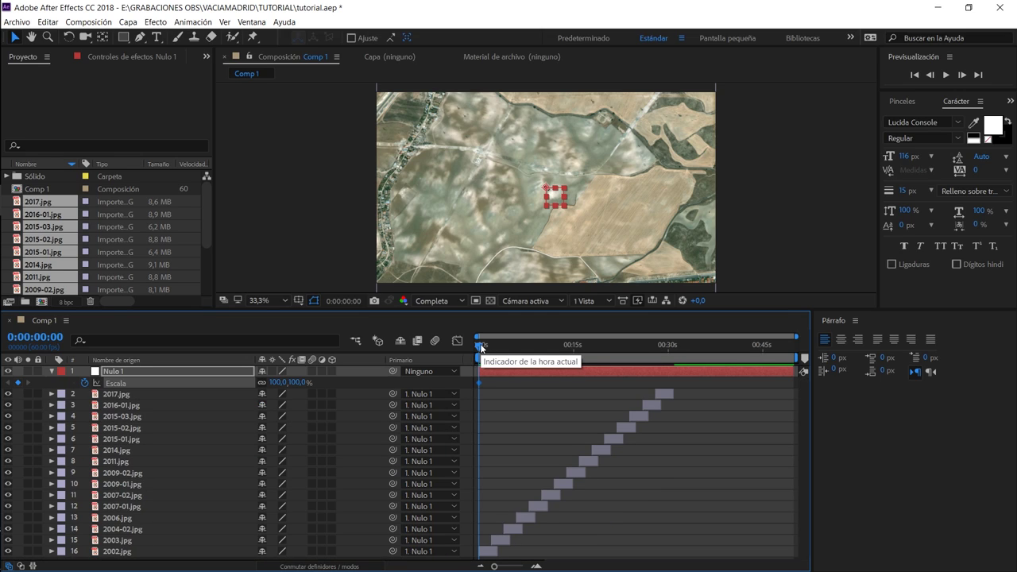
{"action": "left_click_drag", "start_coordinate": [480, 347], "coordinate": [673, 347]}
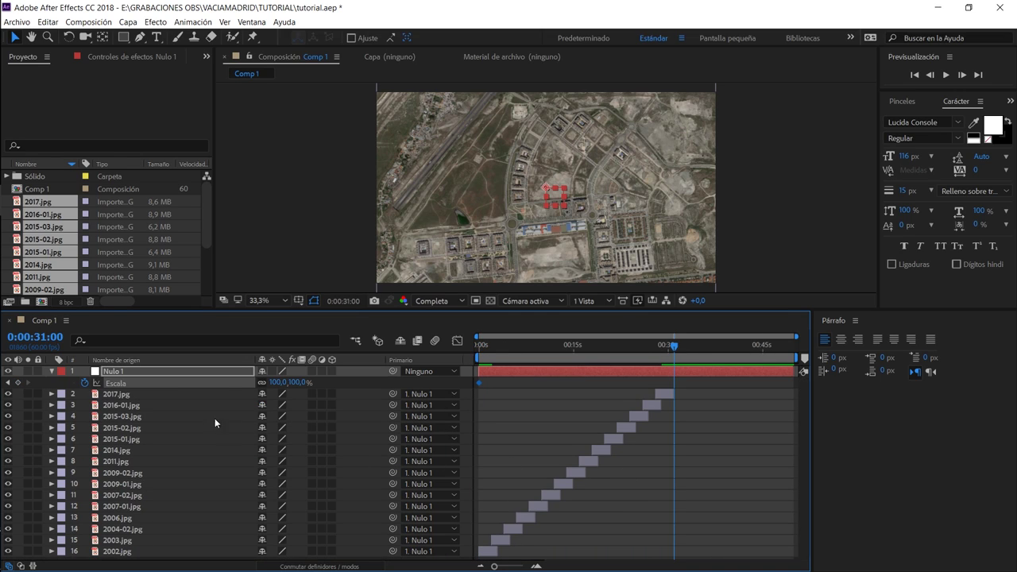
{"action": "left_click_drag", "start_coordinate": [278, 383], "coordinate": [310, 383]}
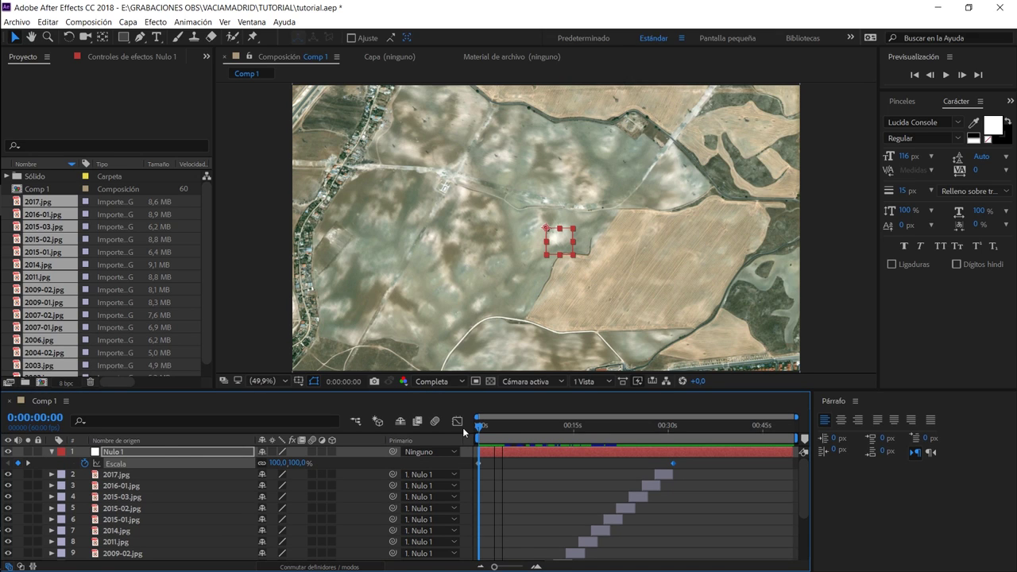
Scrub through the zoom to check it and end the work area at 0:31.
{"action": "left_click_drag", "start_coordinate": [479, 426], "coordinate": [579, 439]}
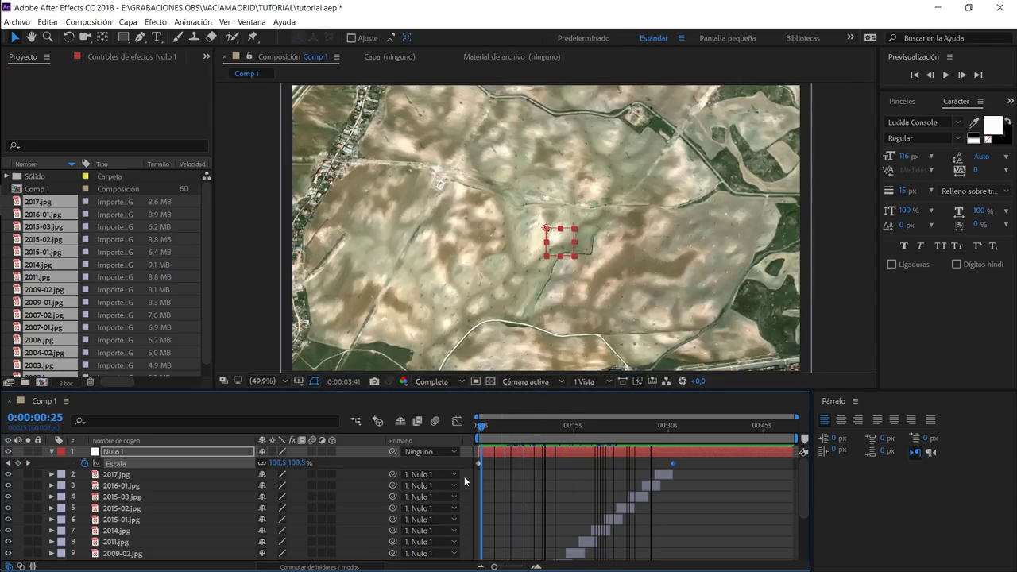
{"action": "left_click_drag", "start_coordinate": [578, 438], "coordinate": [464, 476]}
{"action": "left_click_drag", "start_coordinate": [526, 476], "coordinate": [490, 480]}
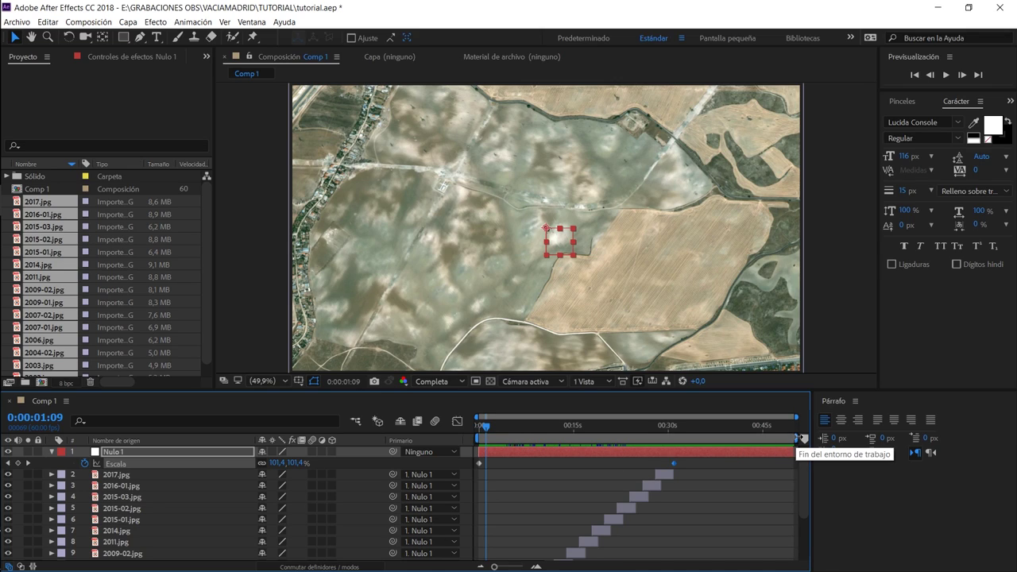
{"action": "left_click_drag", "start_coordinate": [797, 439], "coordinate": [678, 438]}
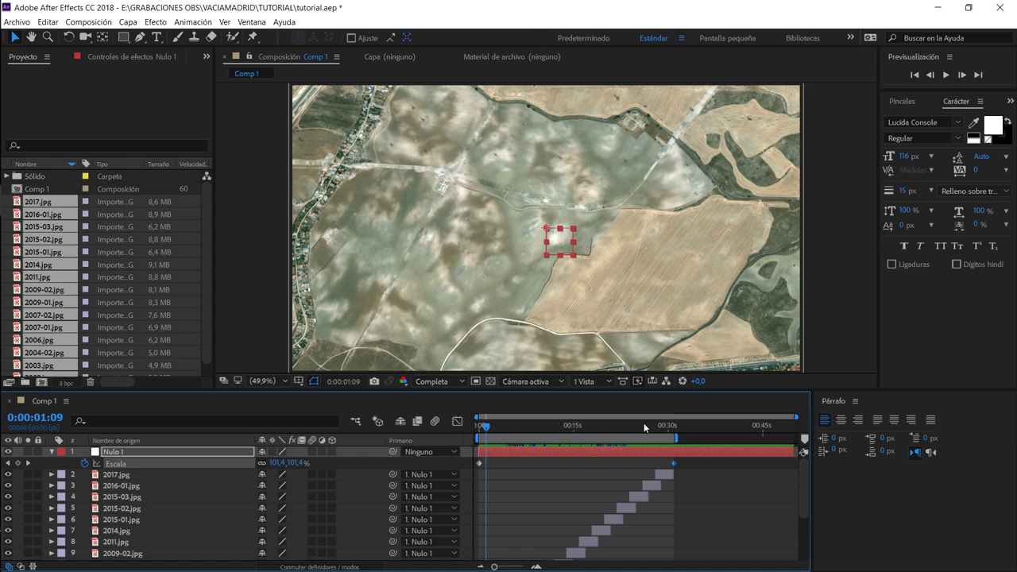
{"action": "key", "text": "k"}
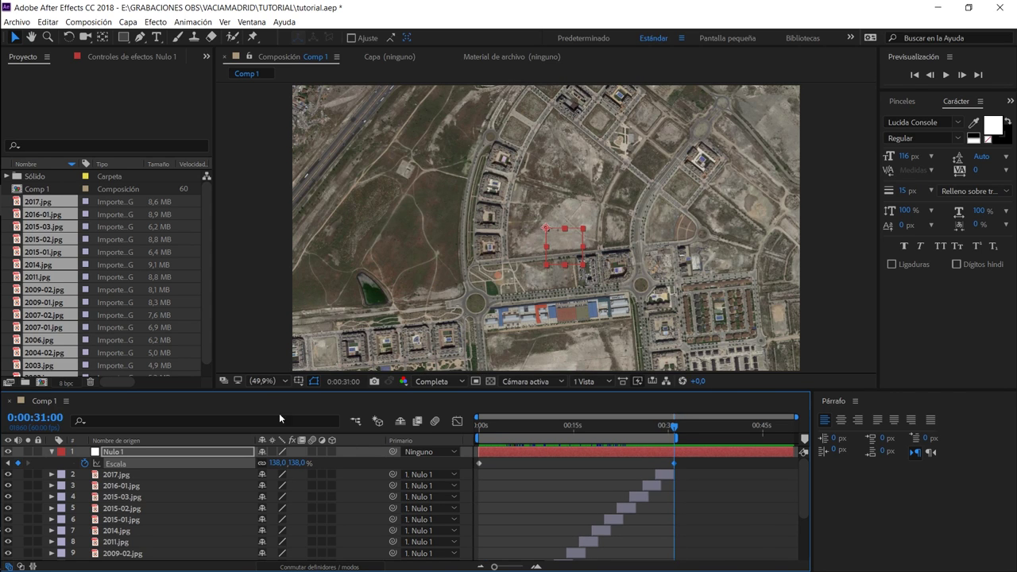